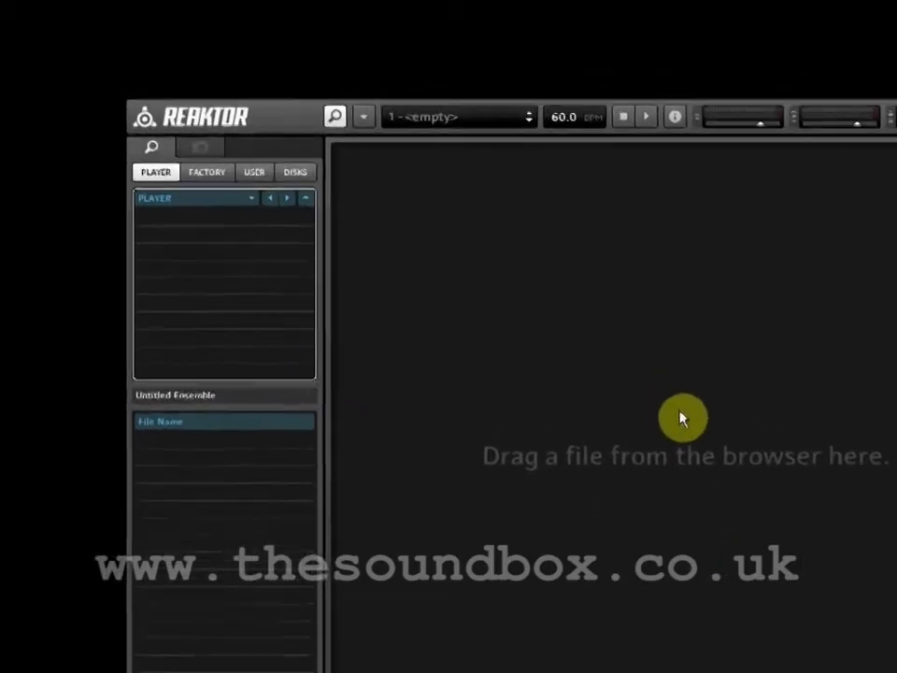
- Open the audio and MIDI settings and examine the available ASIO devices and audio driver choices
click(363, 118)
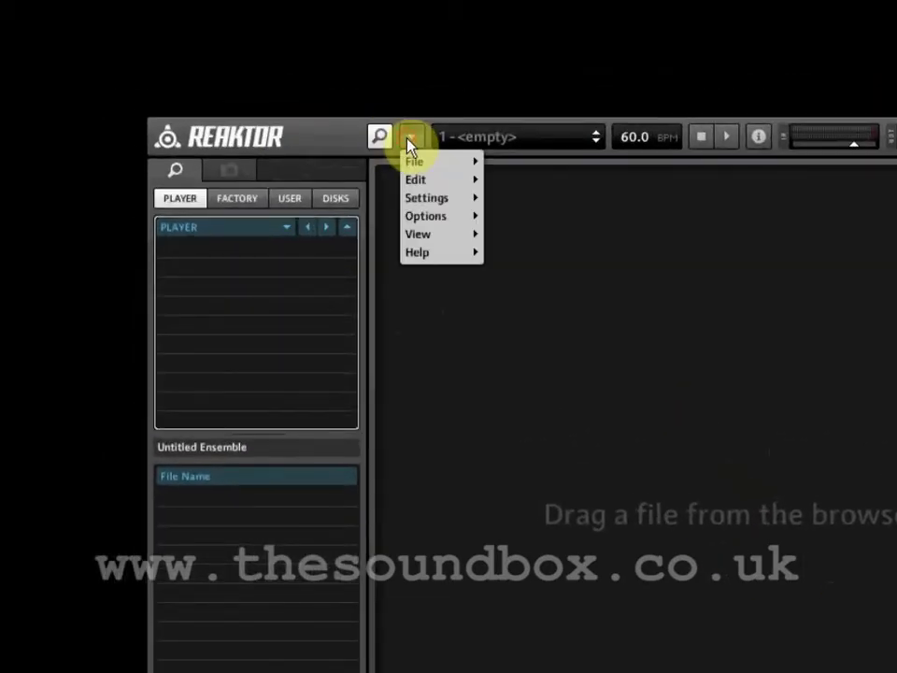
mouse_move(421, 164)
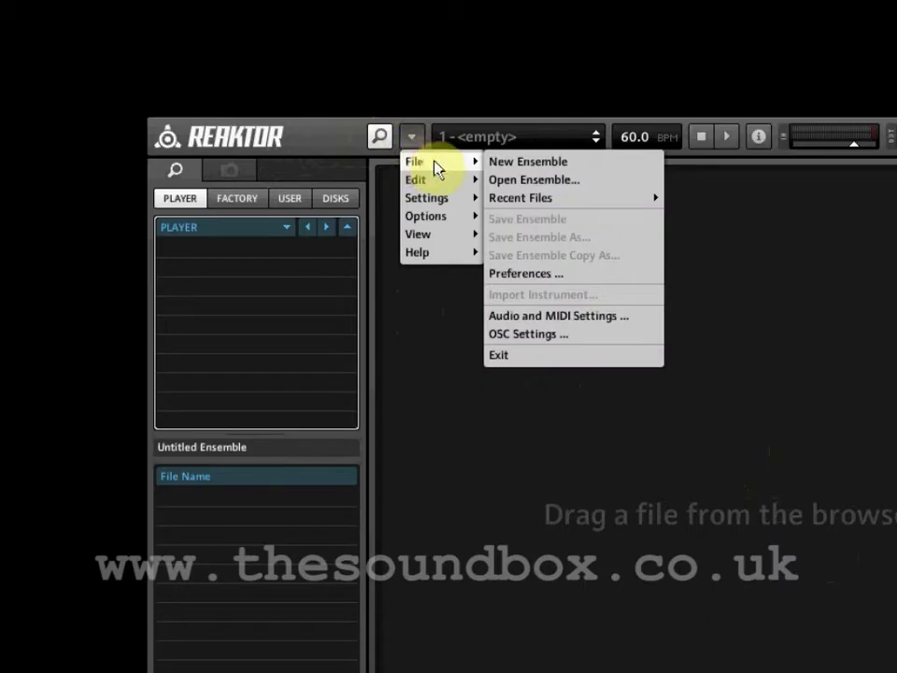
click(561, 318)
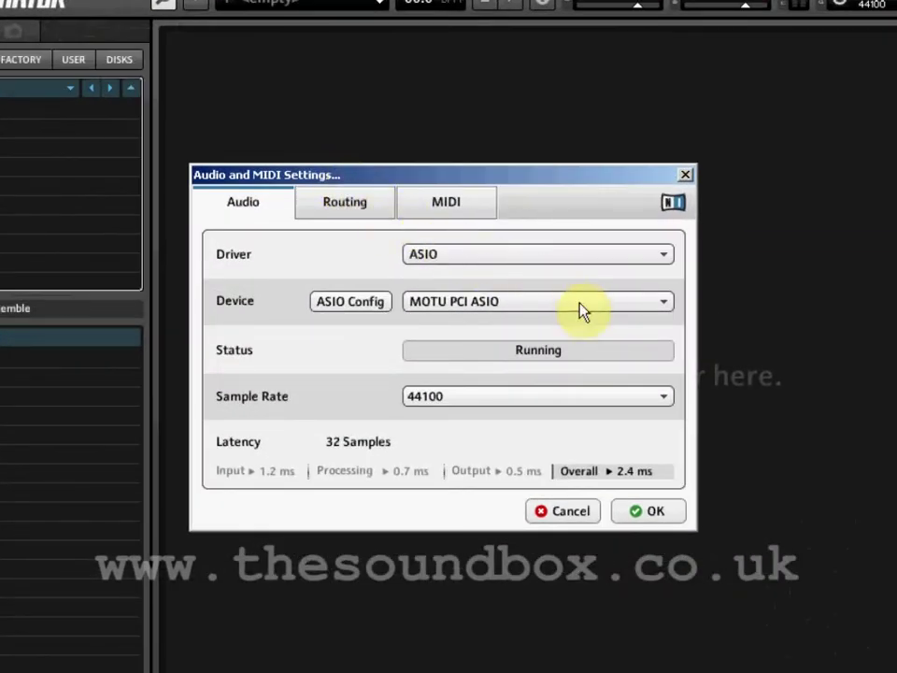
click(581, 311)
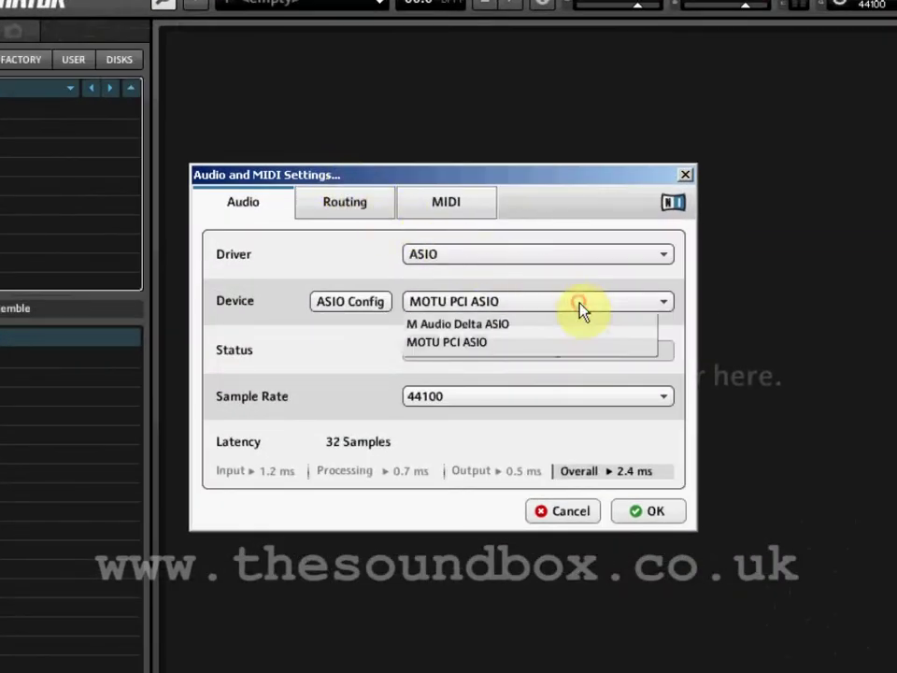
click(581, 311)
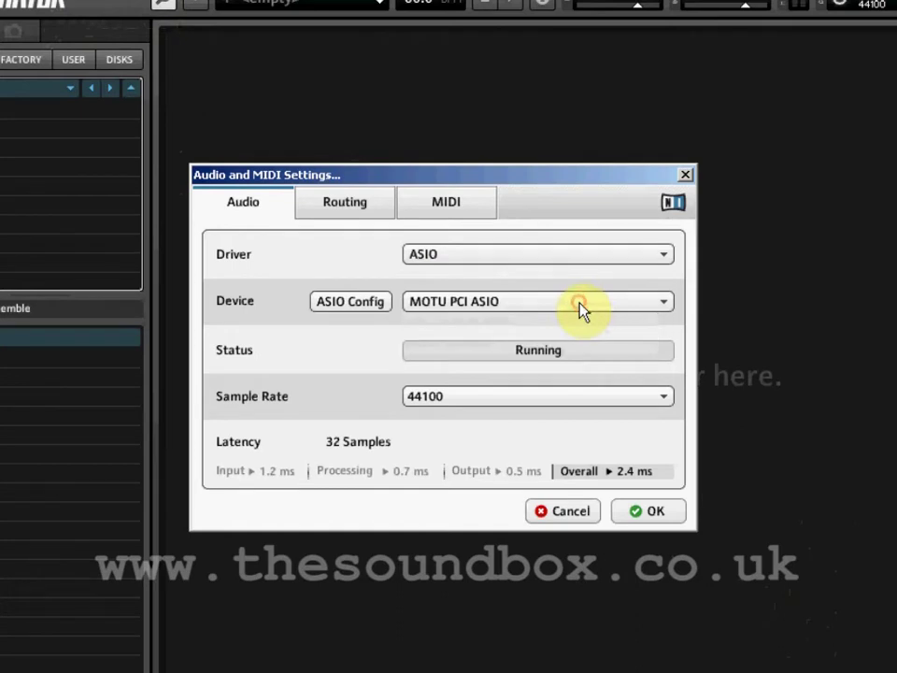
click(662, 257)
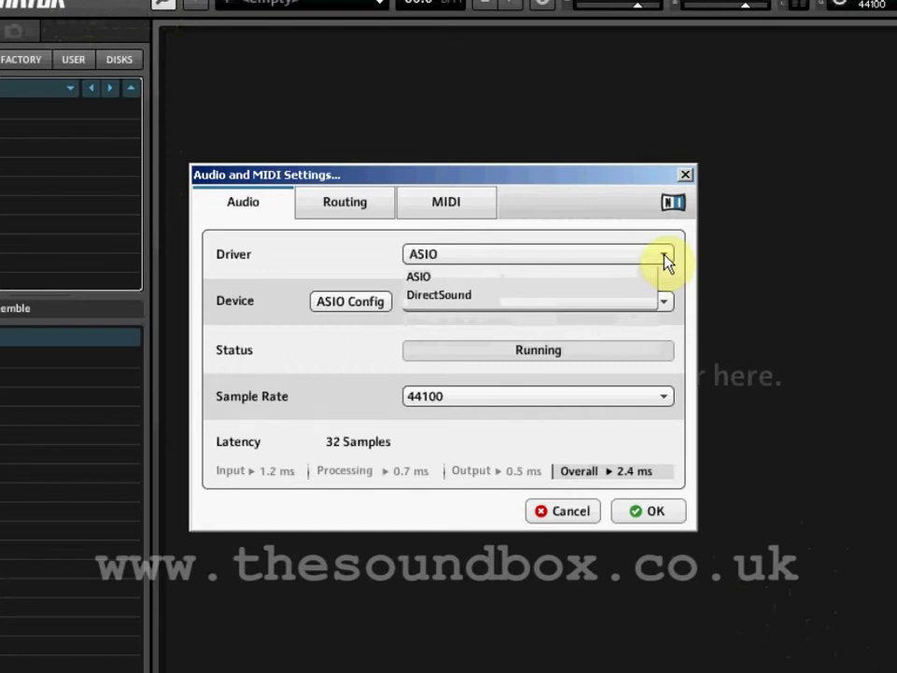
click(665, 256)
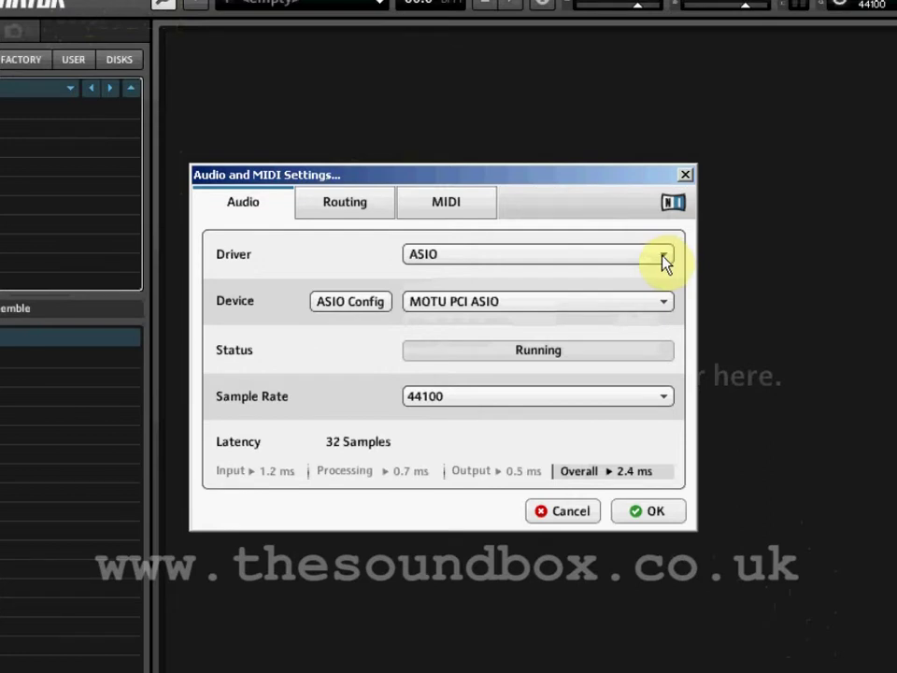
- Examine the input and output routing assignments, including the destinations available for the Reaktor 1 output
click(348, 213)
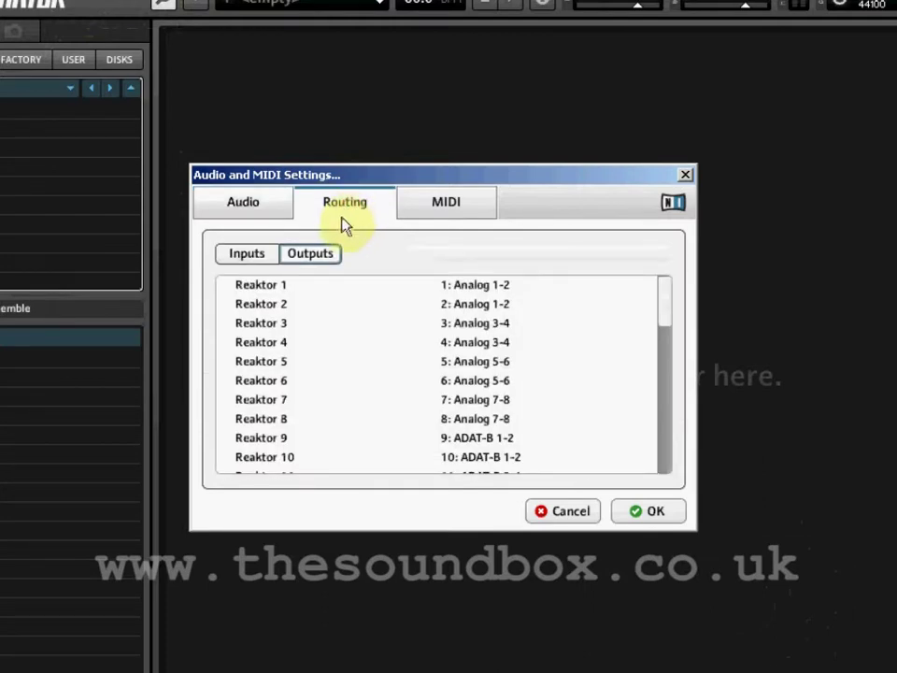
click(260, 261)
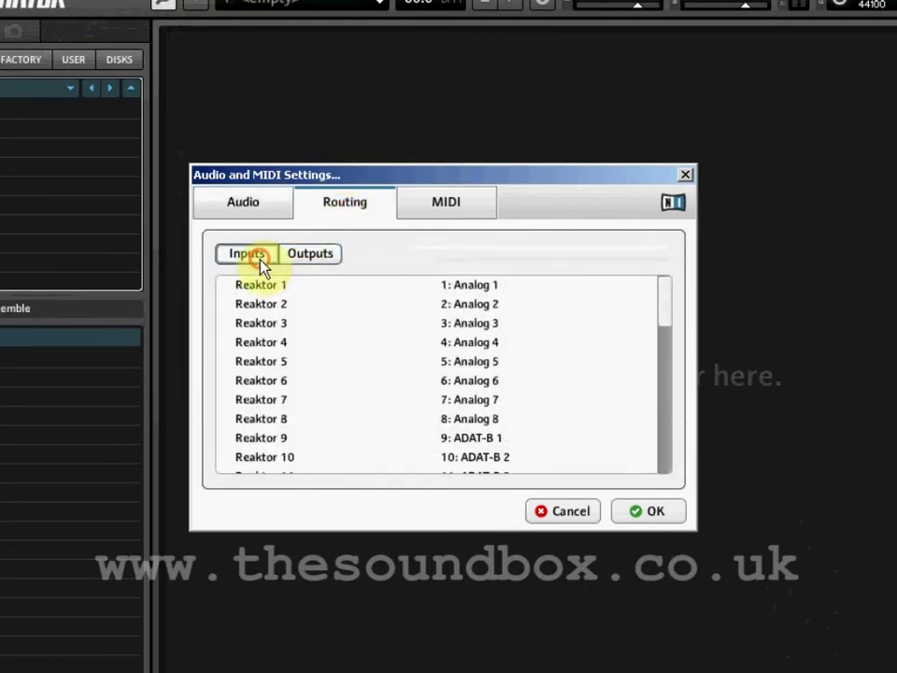
click(307, 257)
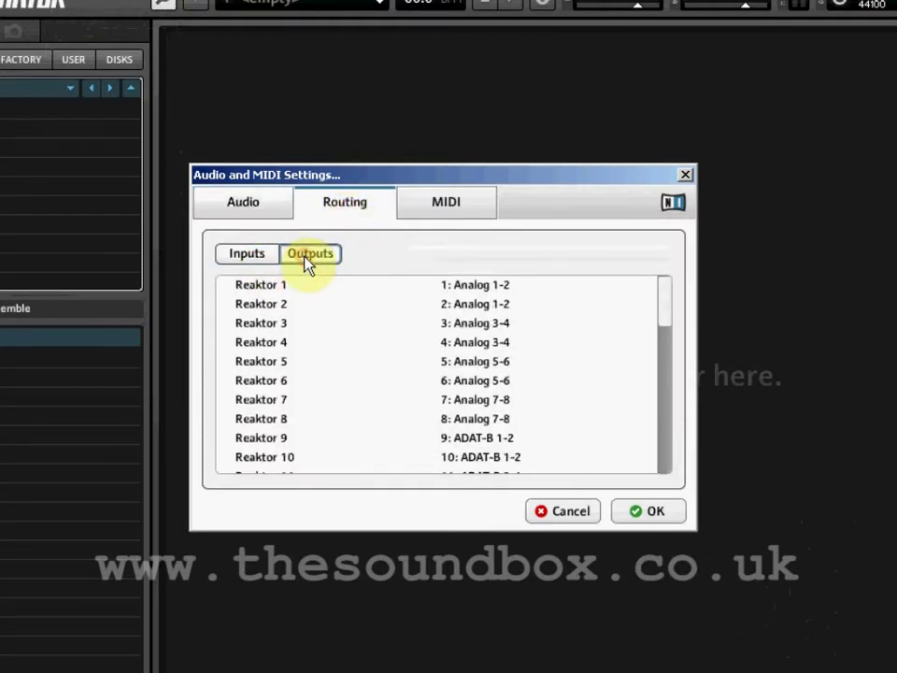
click(488, 289)
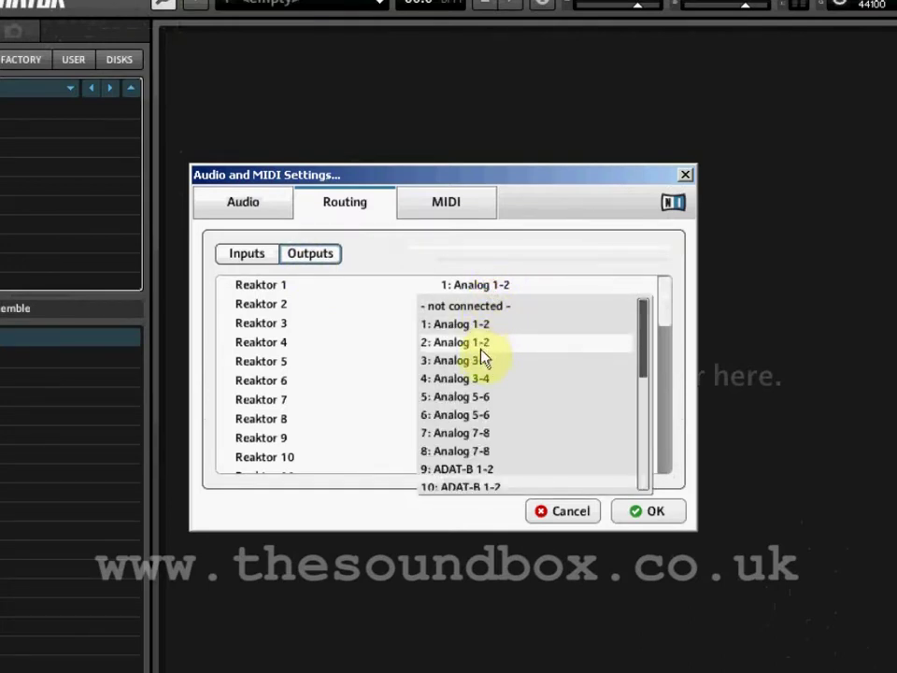
click(457, 264)
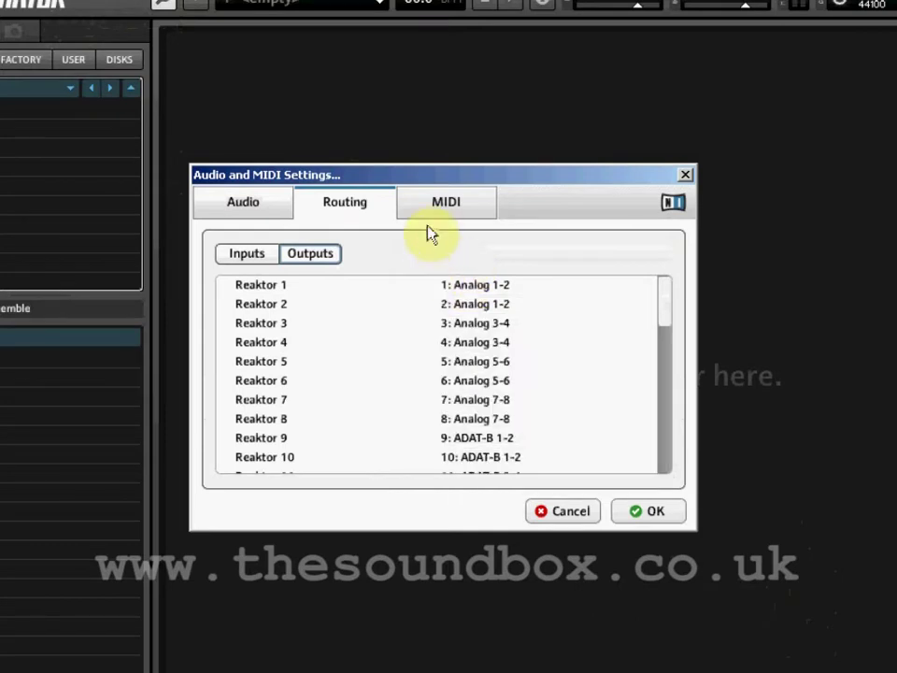
- Review the MIDI output and input devices, and close the settings without applying changes
click(443, 205)
click(322, 255)
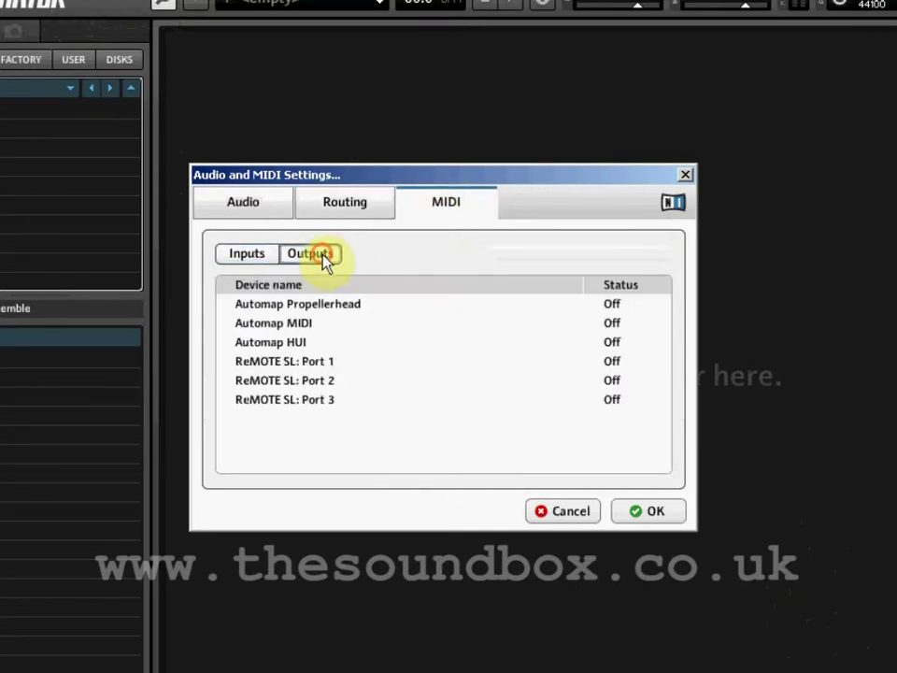
click(262, 255)
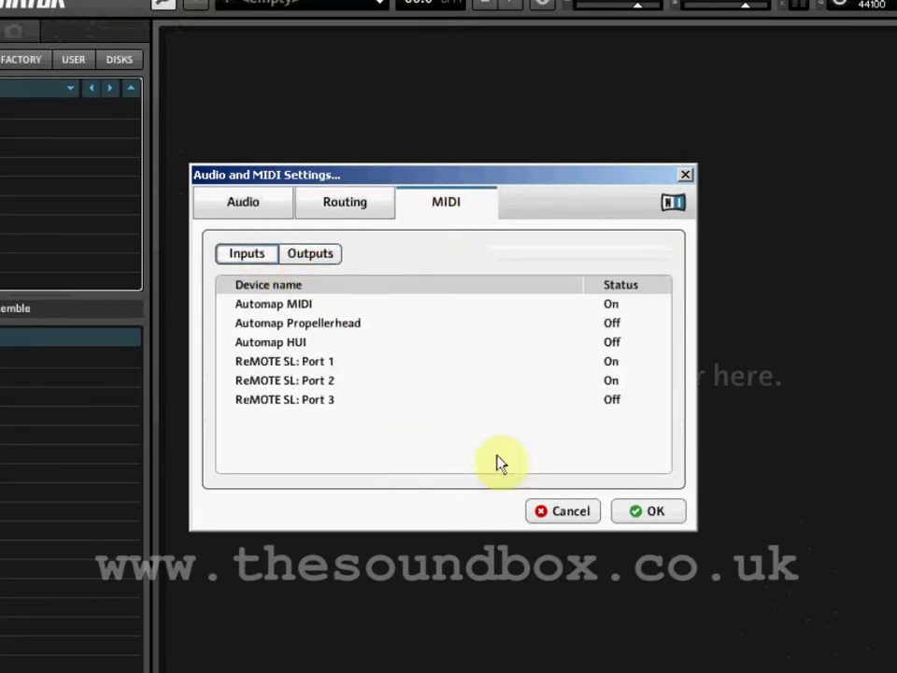
click(559, 512)
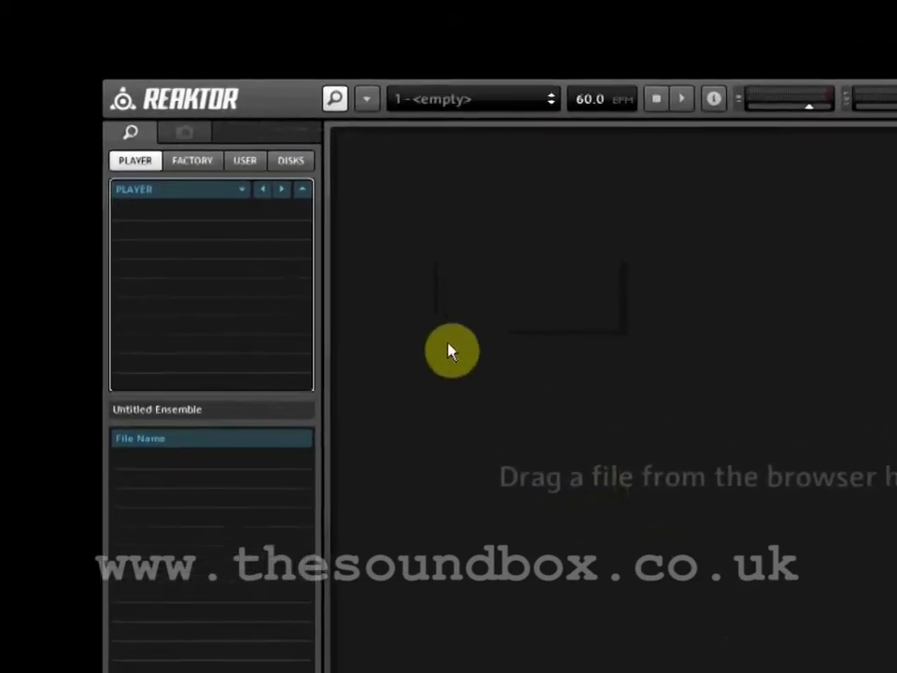
- Browse the factory library's Instruments folder and open its Synthesizers subfolder
click(195, 163)
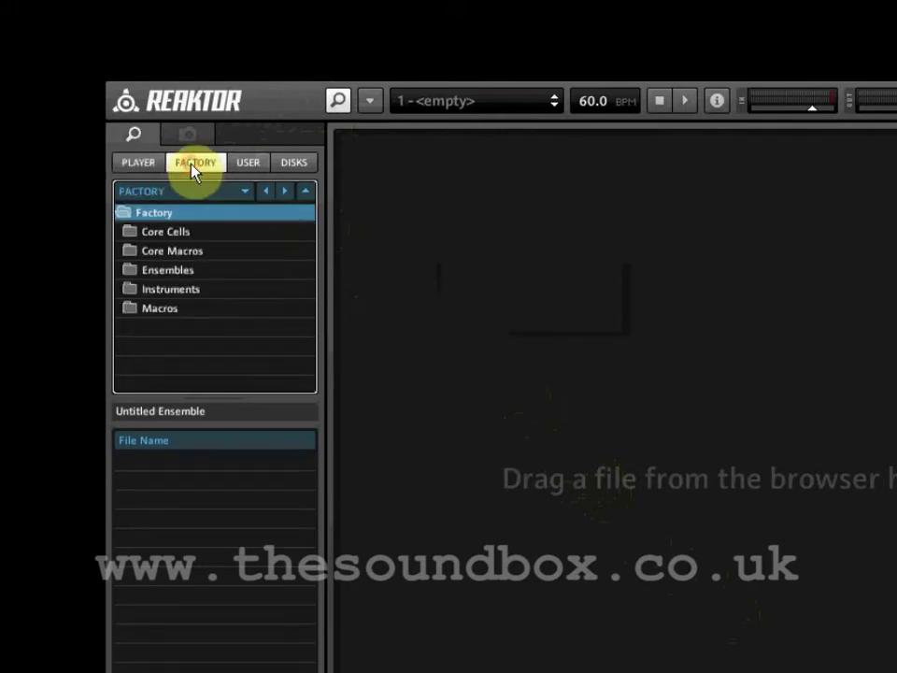
click(155, 291)
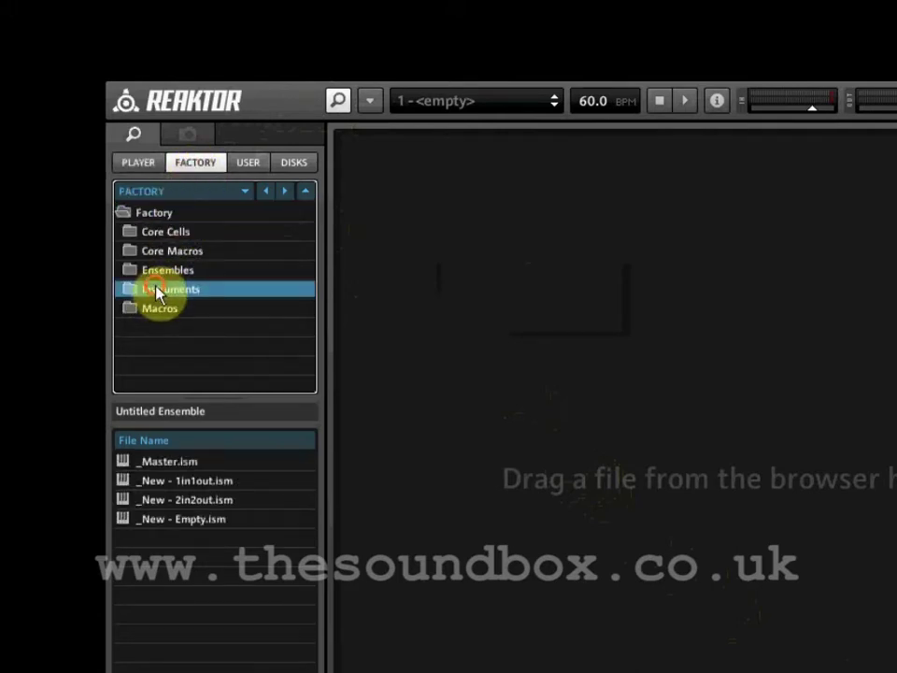
double_click(156, 290)
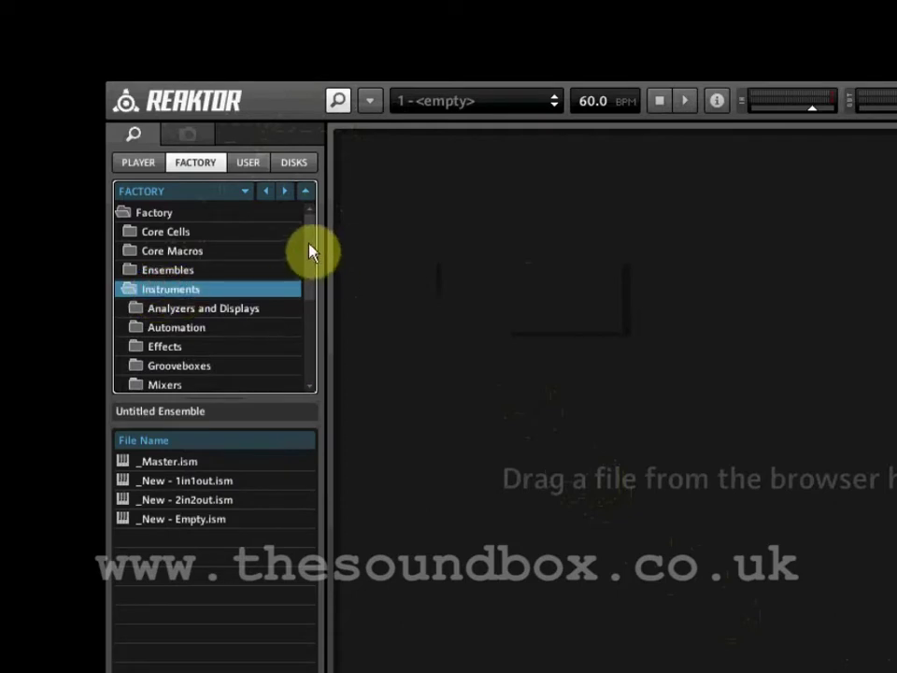
drag(308, 248, 310, 356)
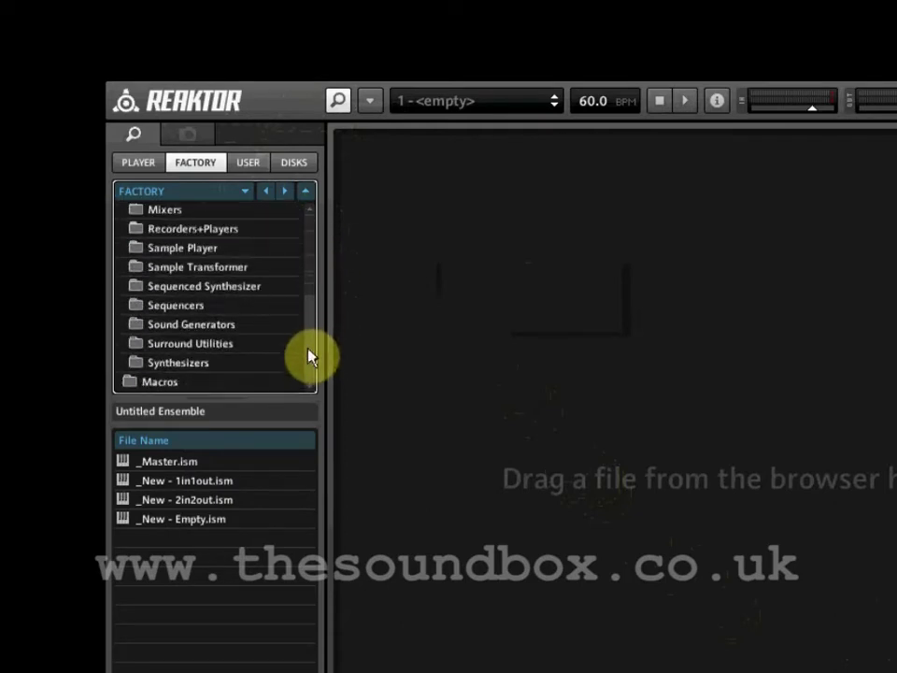
click(174, 365)
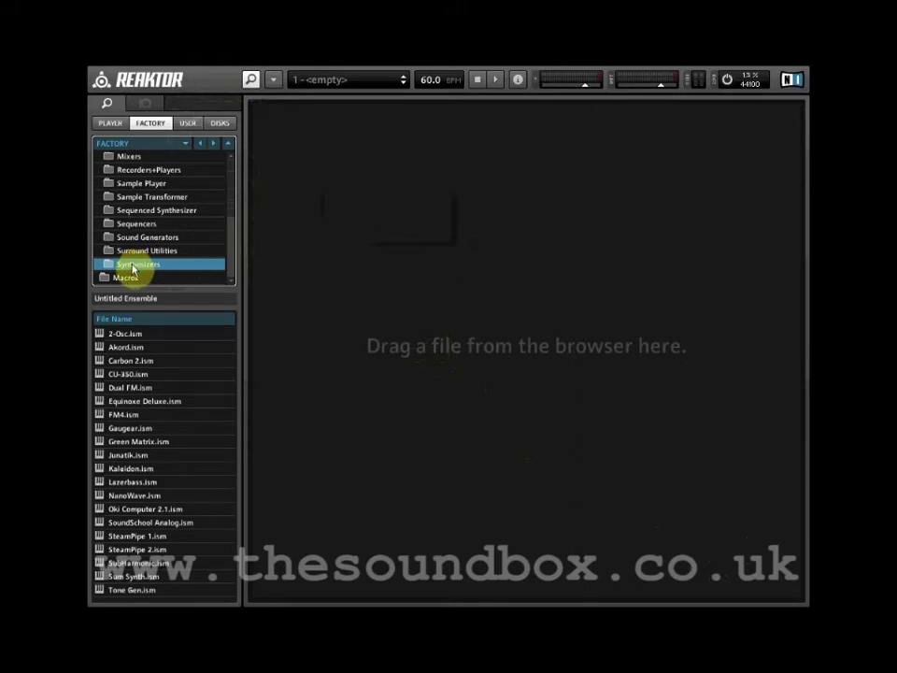
- Add the Akord.ism and Carbon 2.ism synthesizers to the ensemble, dismissing the import message
drag(117, 346, 370, 209)
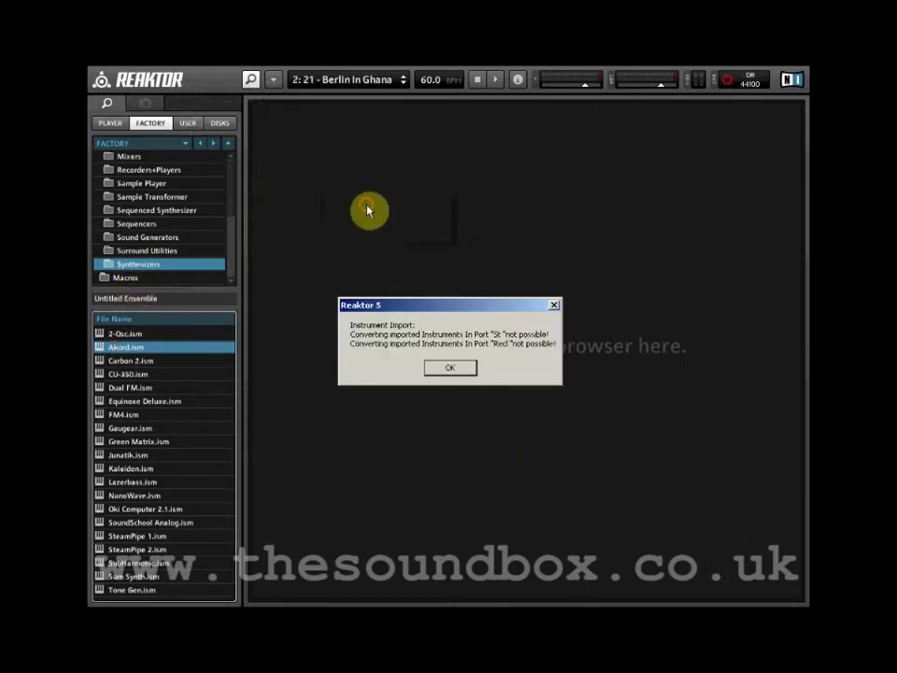
click(450, 367)
drag(124, 361, 361, 396)
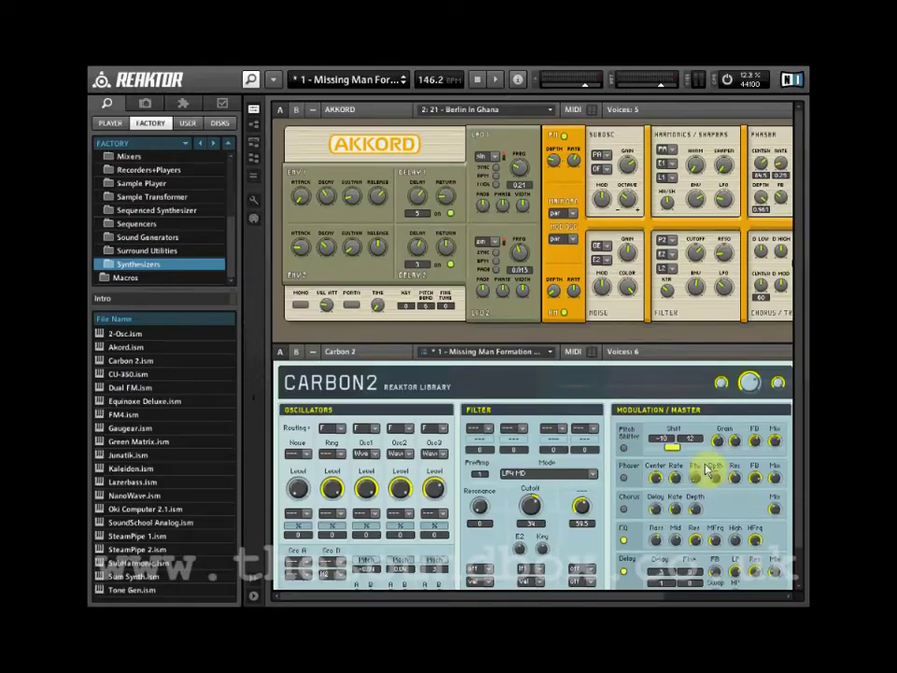
- Hide the browser and show the panels together with the ensemble structure, enlarging the panel area to fit the AKKORD panel
click(250, 83)
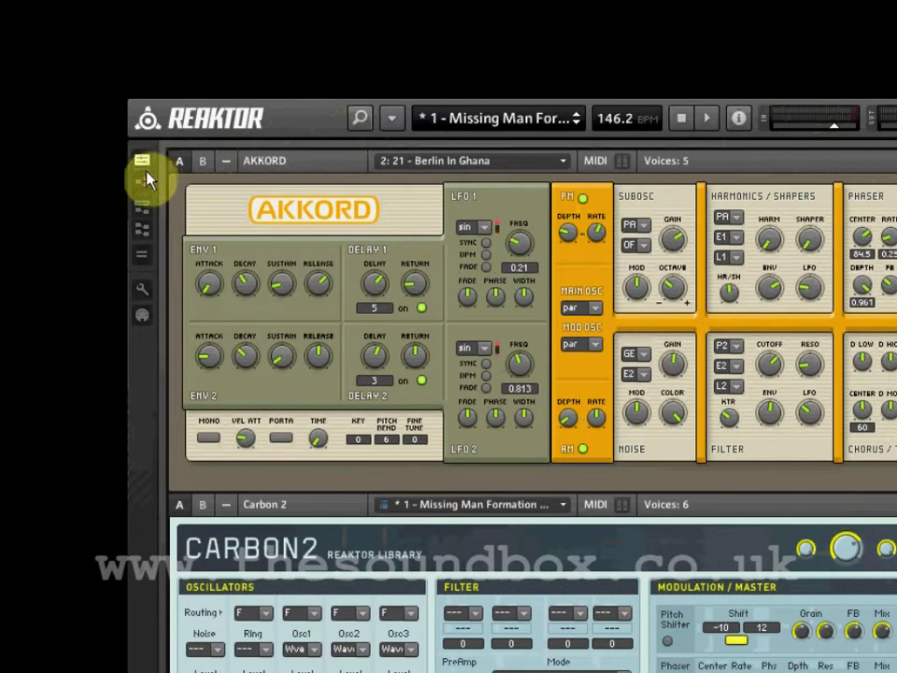
click(145, 182)
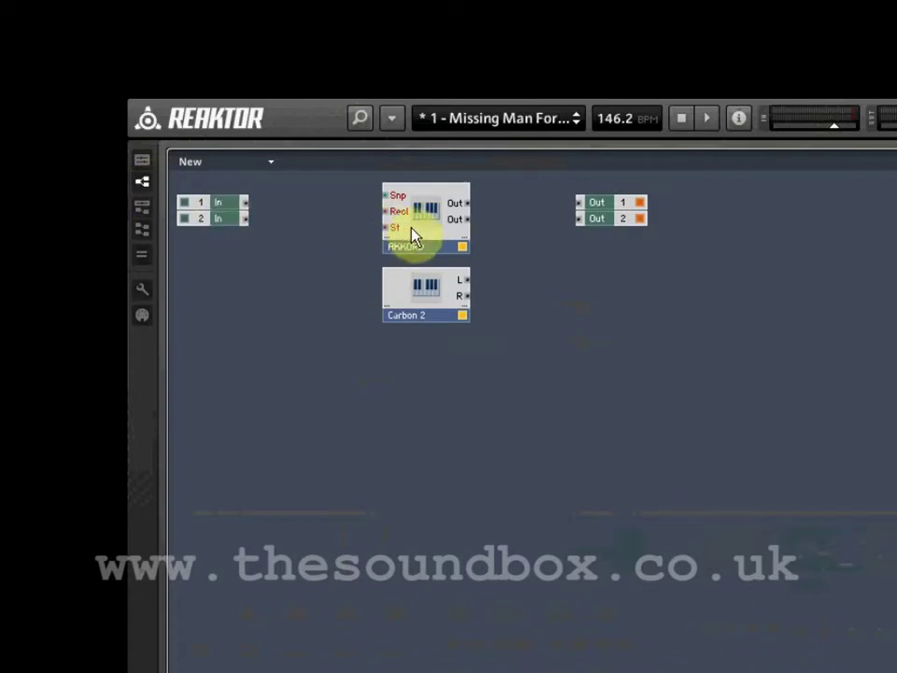
click(142, 207)
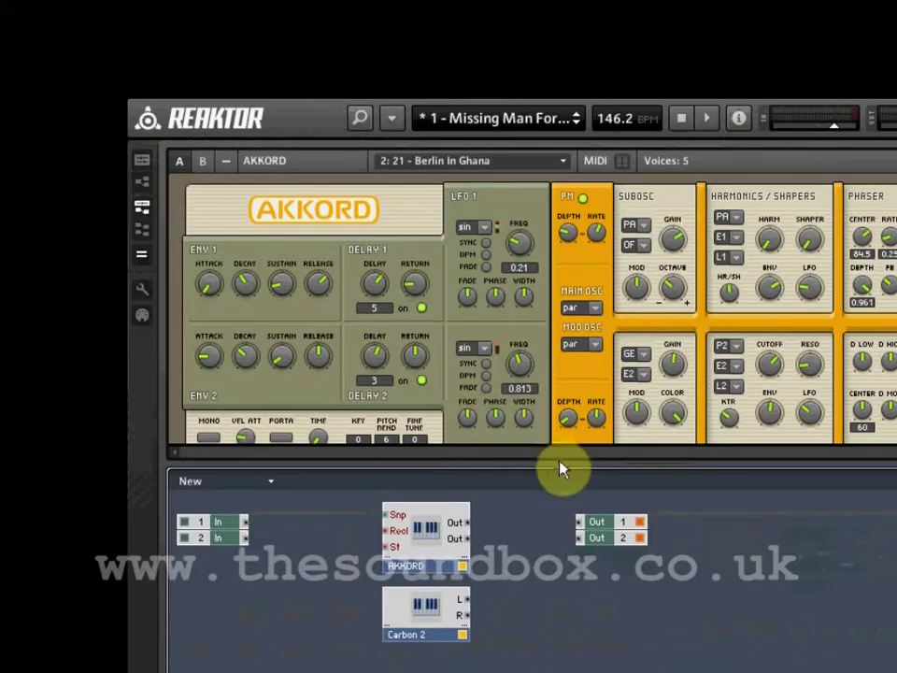
drag(561, 464, 562, 503)
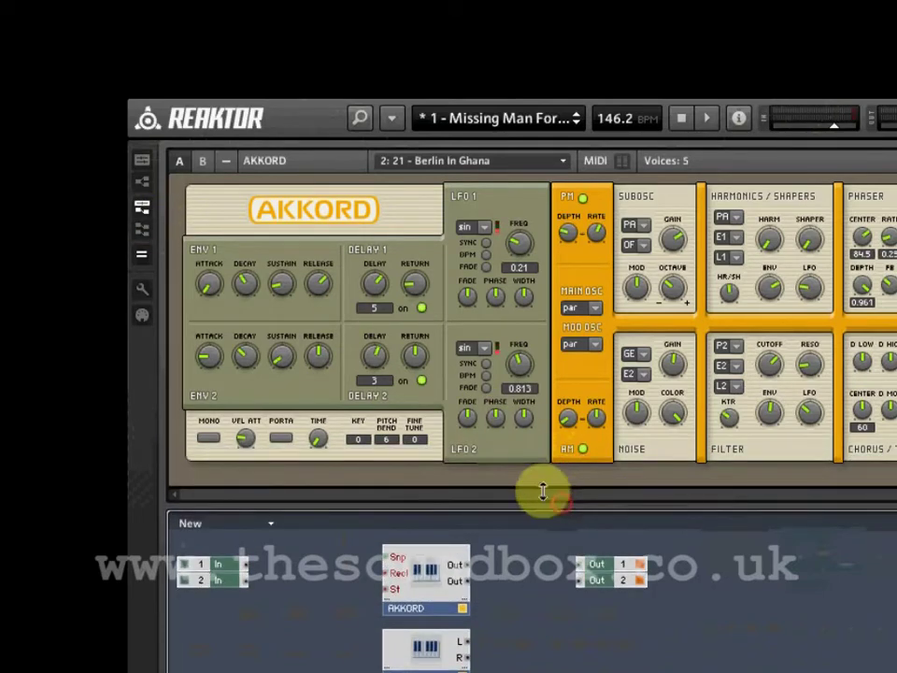
- Preview the side-by-side split, return to the stacked split, and display the structure in both panes
click(140, 258)
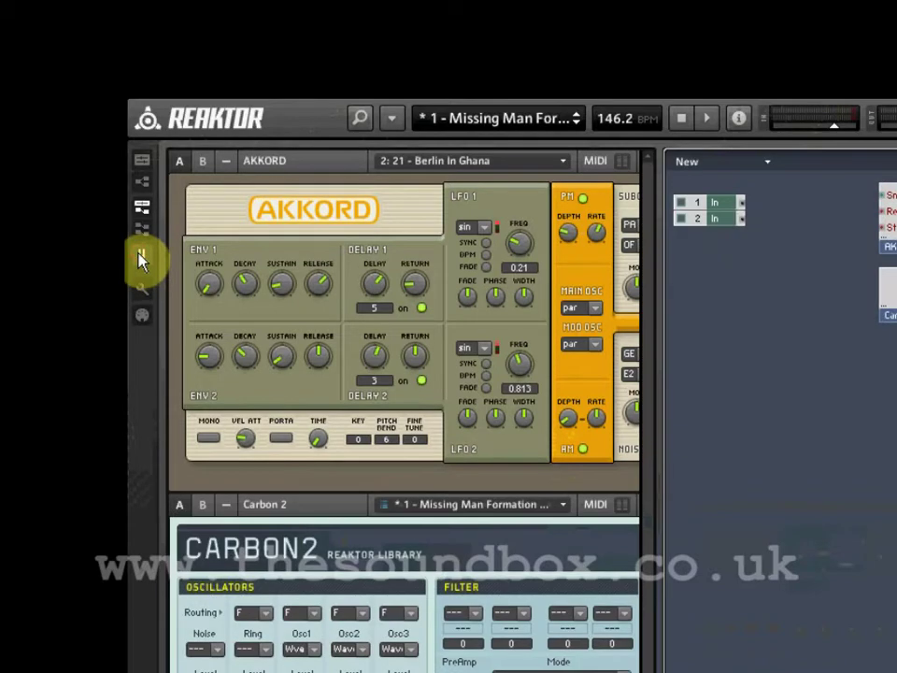
click(140, 258)
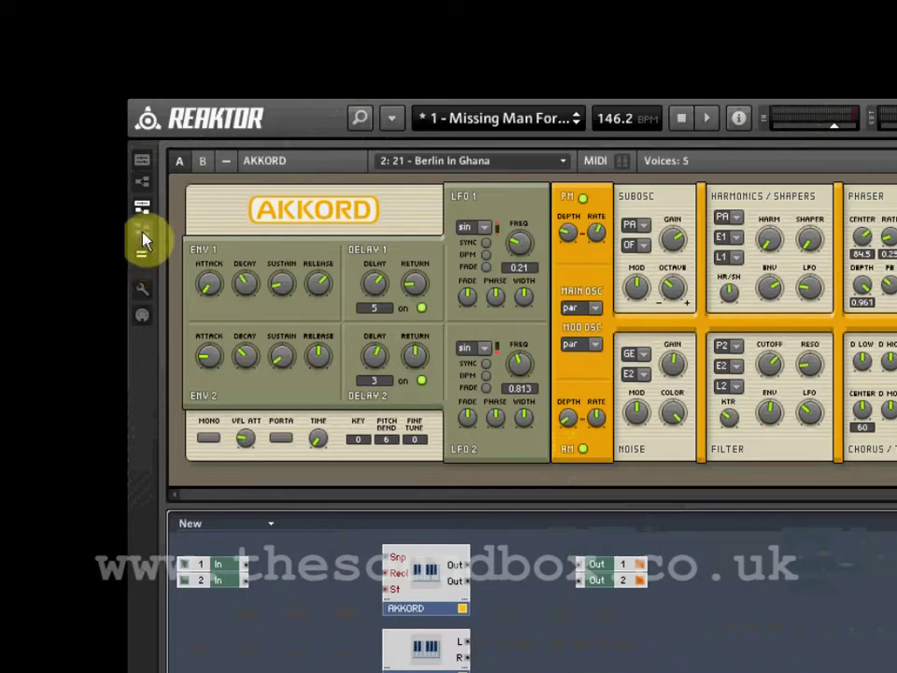
click(143, 231)
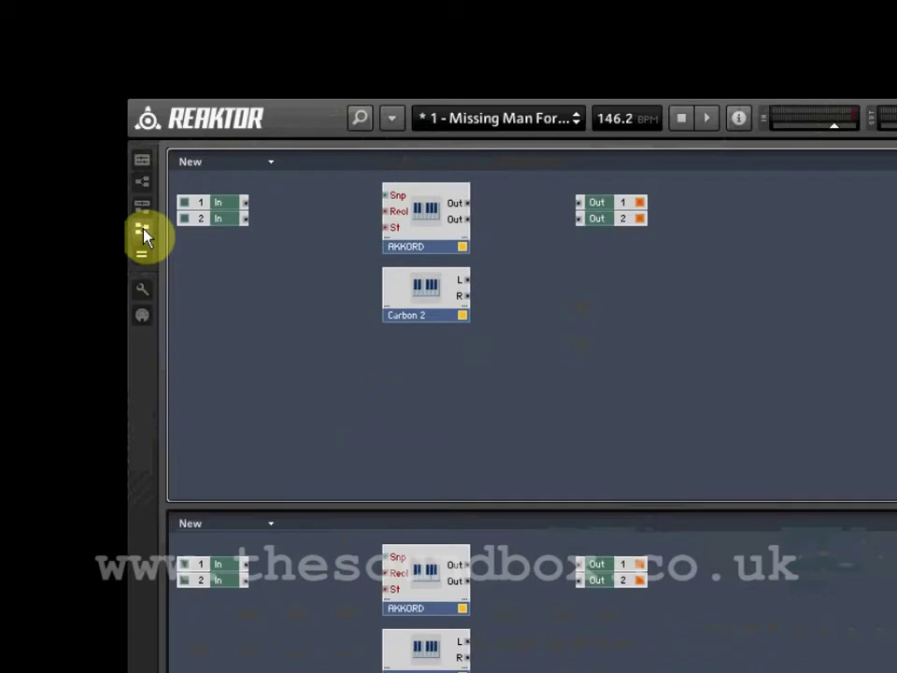
- Return to the panel-only view and set AKKORD's Delay 1 time to 6.5
click(146, 164)
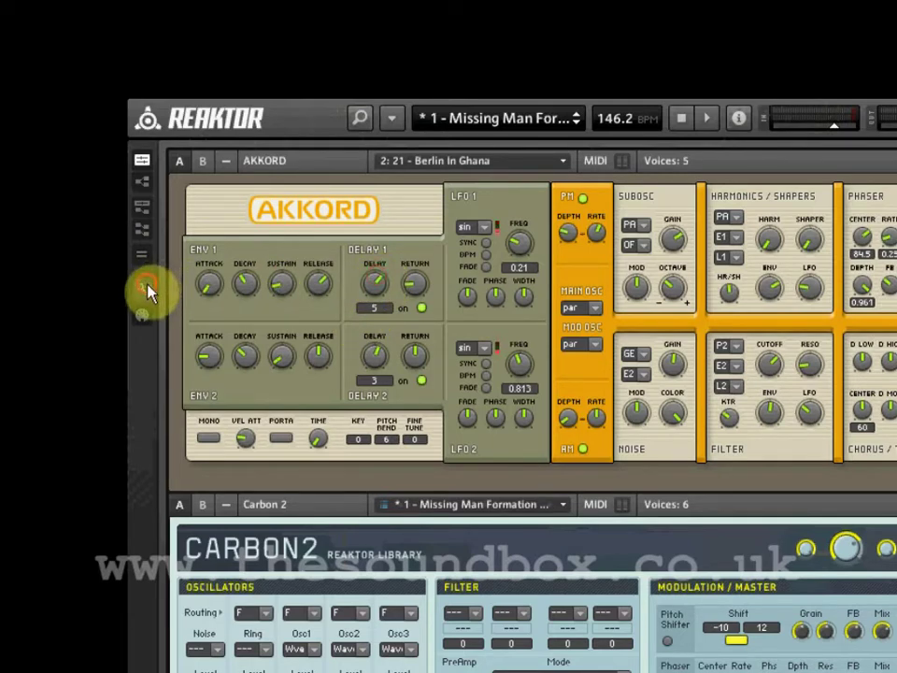
mouse_move(388, 288)
mouse_down()
mouse_move(386, 351)
mouse_move(374, 282)
mouse_up()
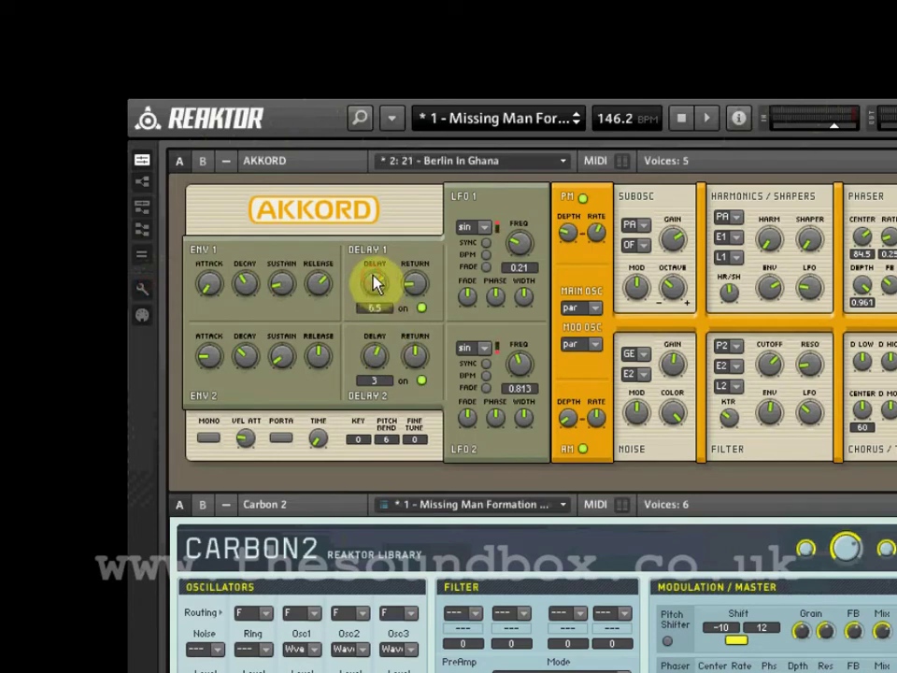
click(143, 316)
- Show the ensemble structure alone and inspect the area around its two output terminals
click(145, 185)
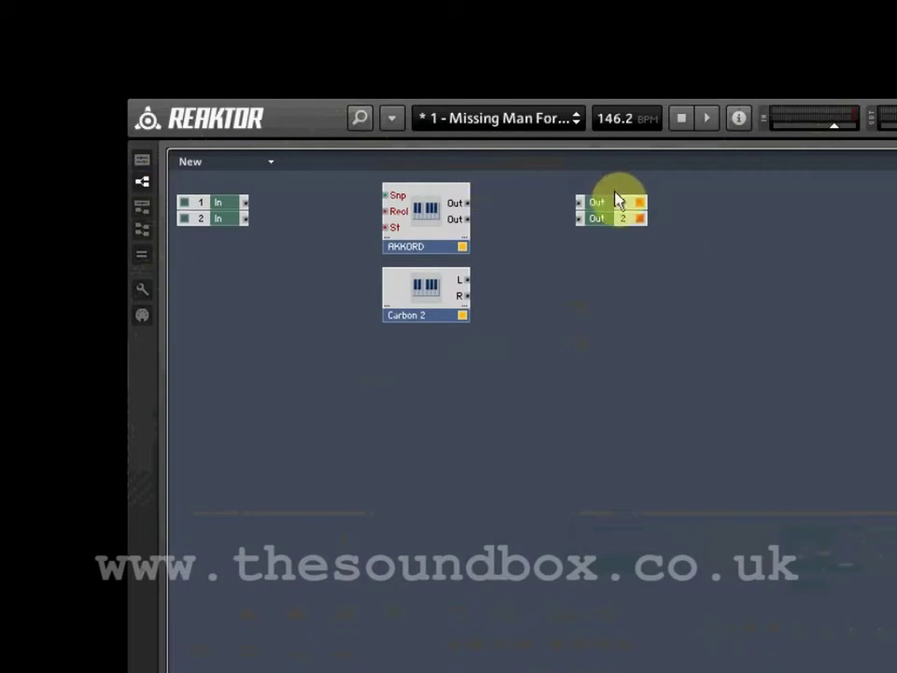
drag(685, 183, 555, 256)
click(546, 260)
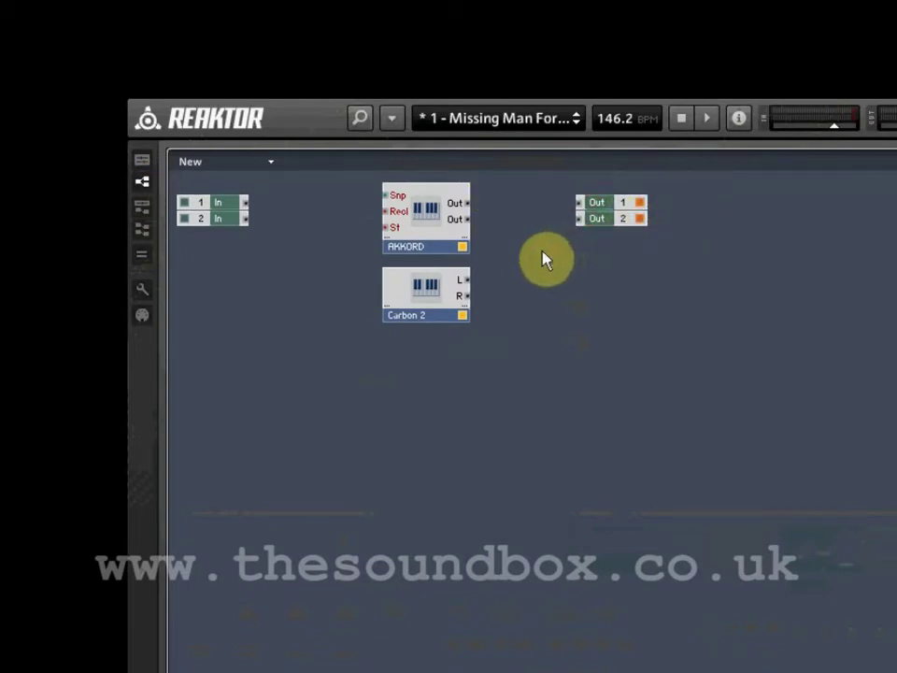
- Examine the internal structure of AKKORD, return to the ensemble level, and inspect Carbon 2's structure down to the Idx macro
double_click(431, 231)
double_click(506, 608)
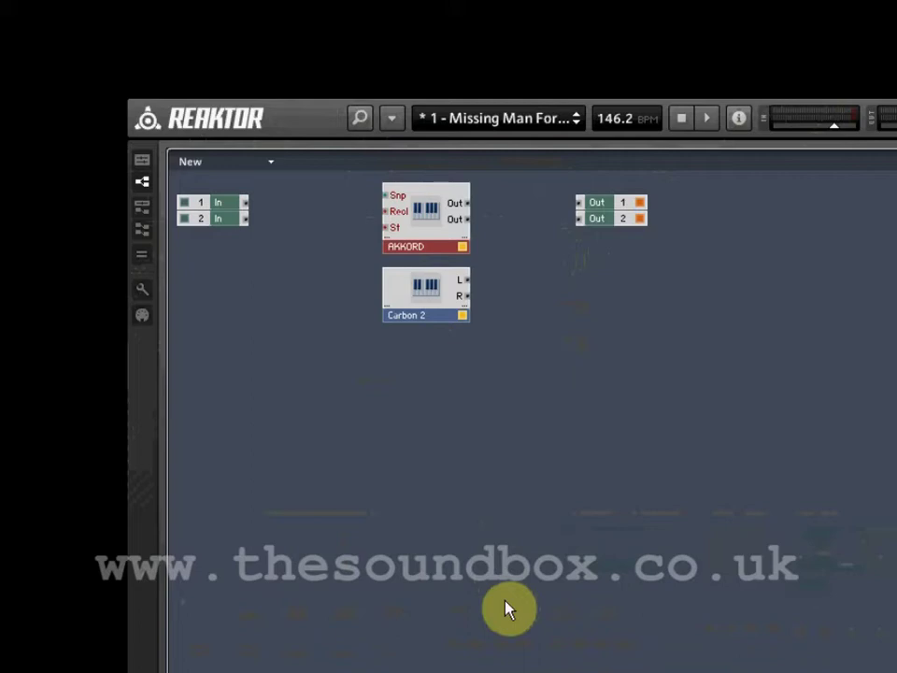
double_click(427, 310)
double_click(250, 340)
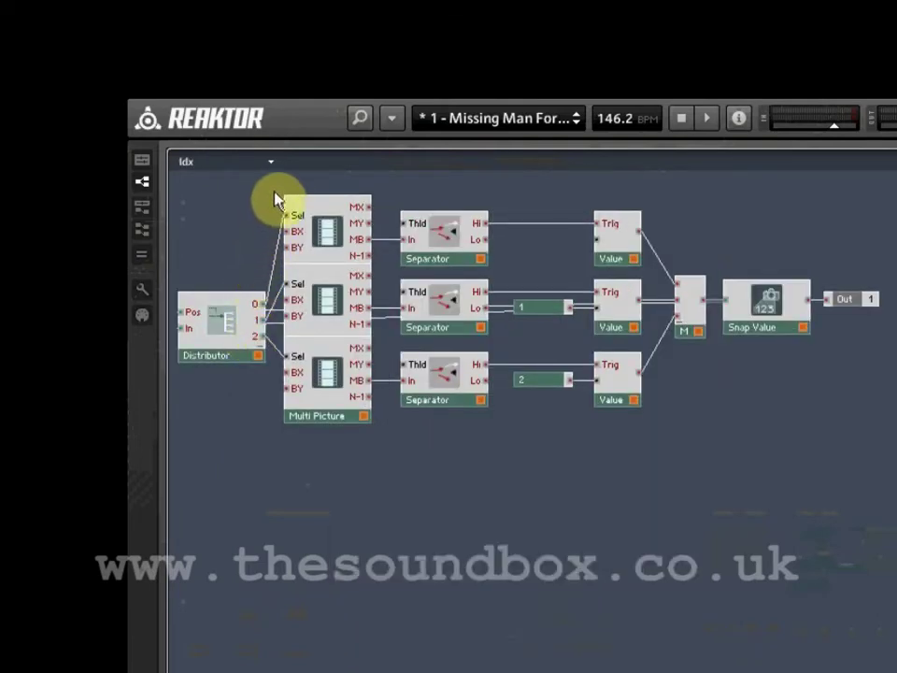
- Store the Idx macro's structure as a bookmark, go up to Carbon 2's structure and bookmark it as well
click(271, 162)
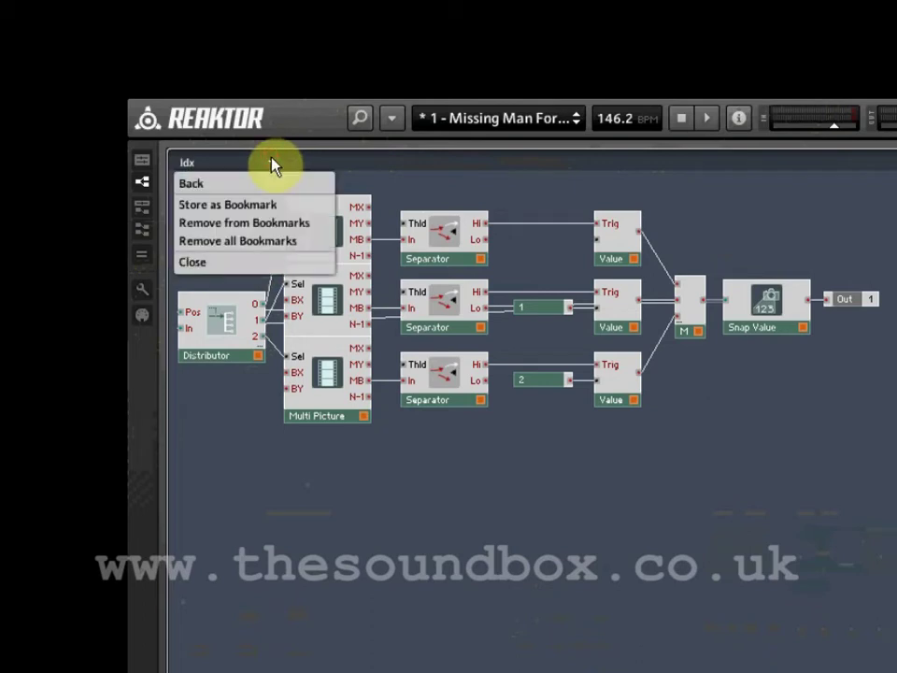
click(264, 208)
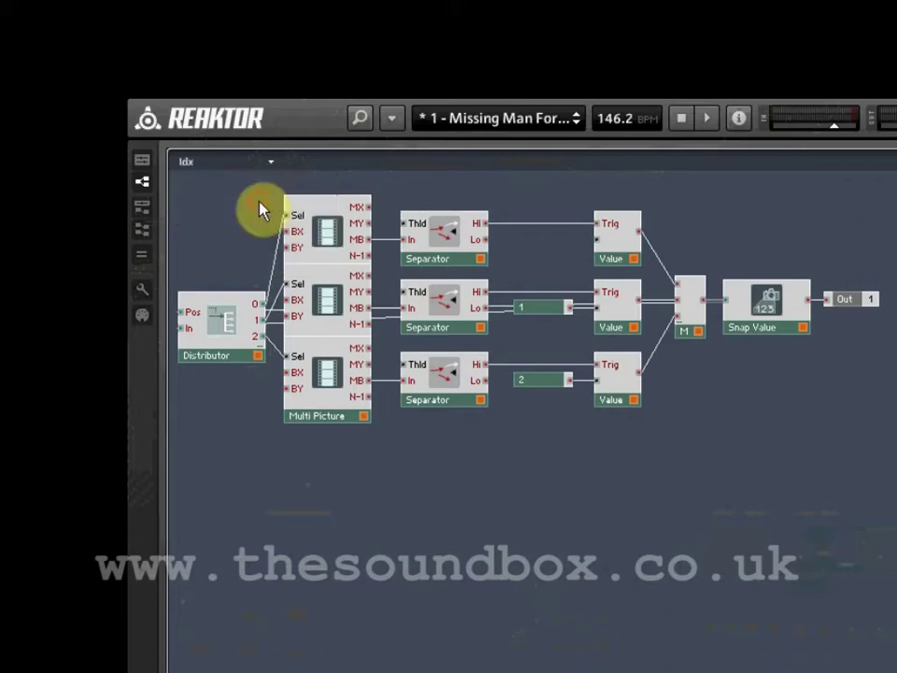
double_click(397, 552)
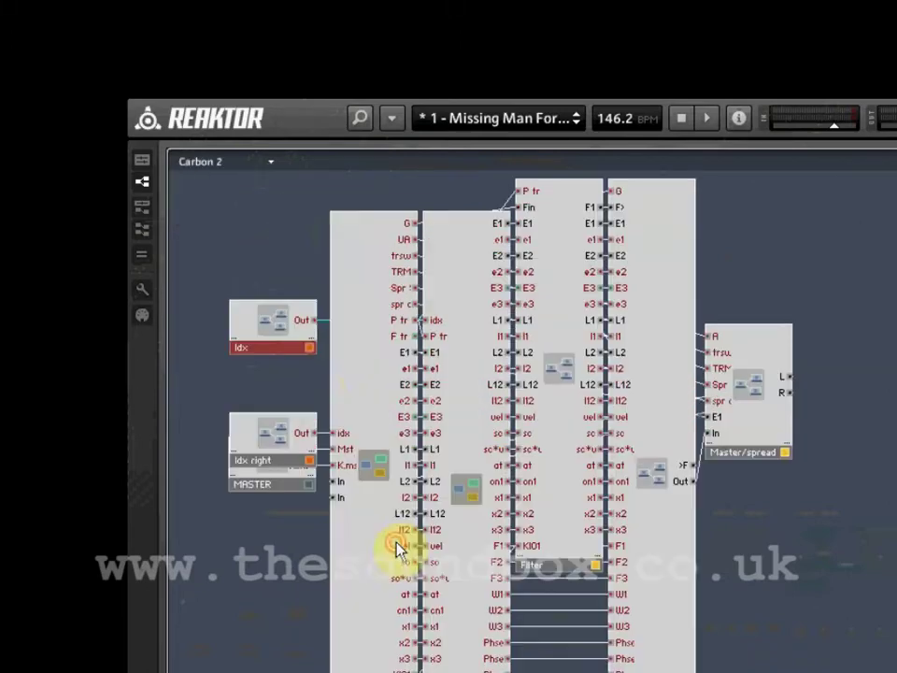
click(270, 165)
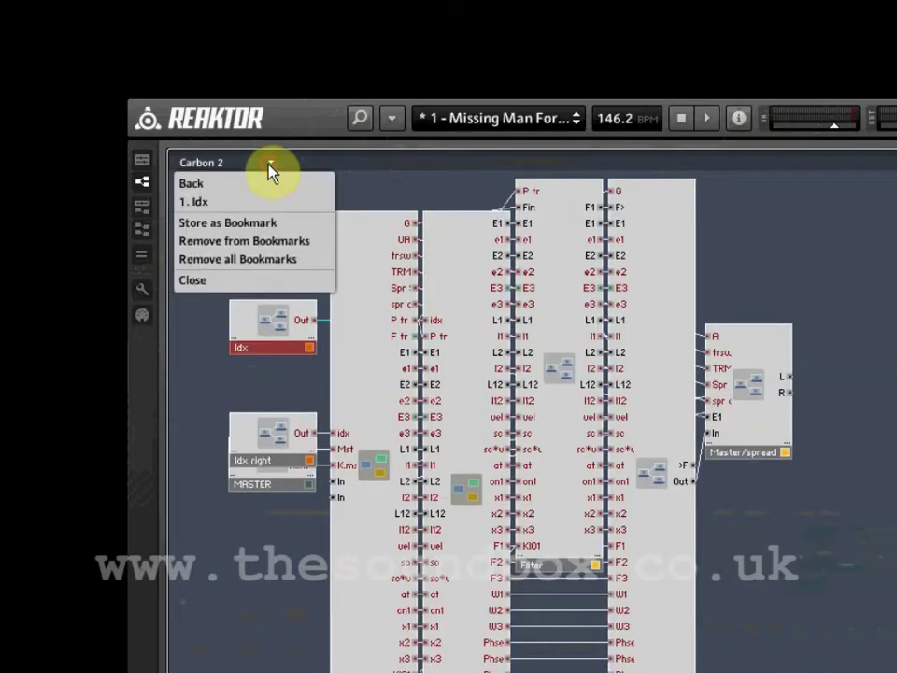
click(264, 224)
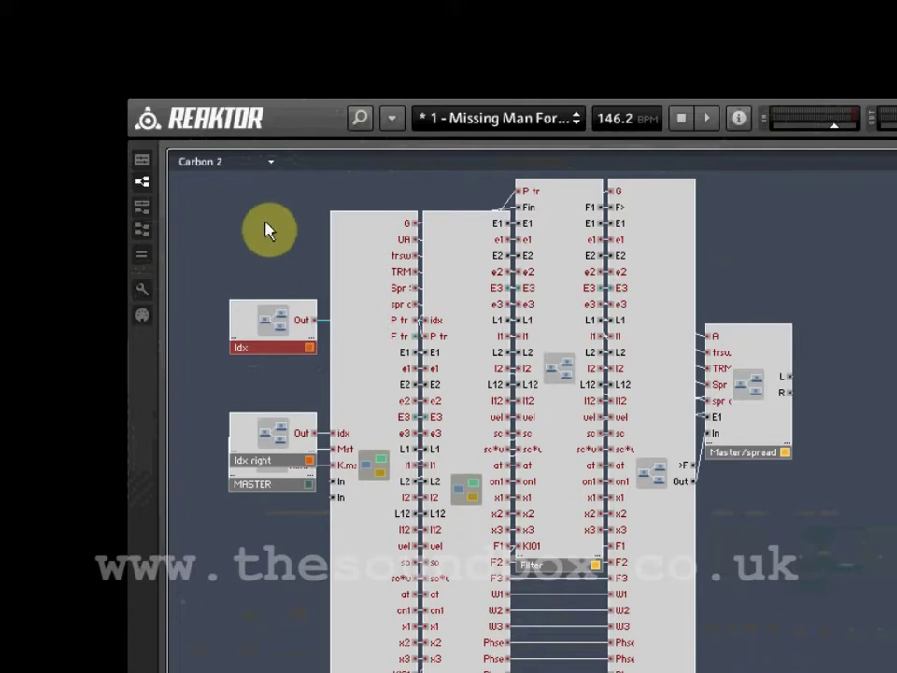
- Jump to the bookmarked Idx structure and return to Carbon 2 through its own bookmark
click(270, 164)
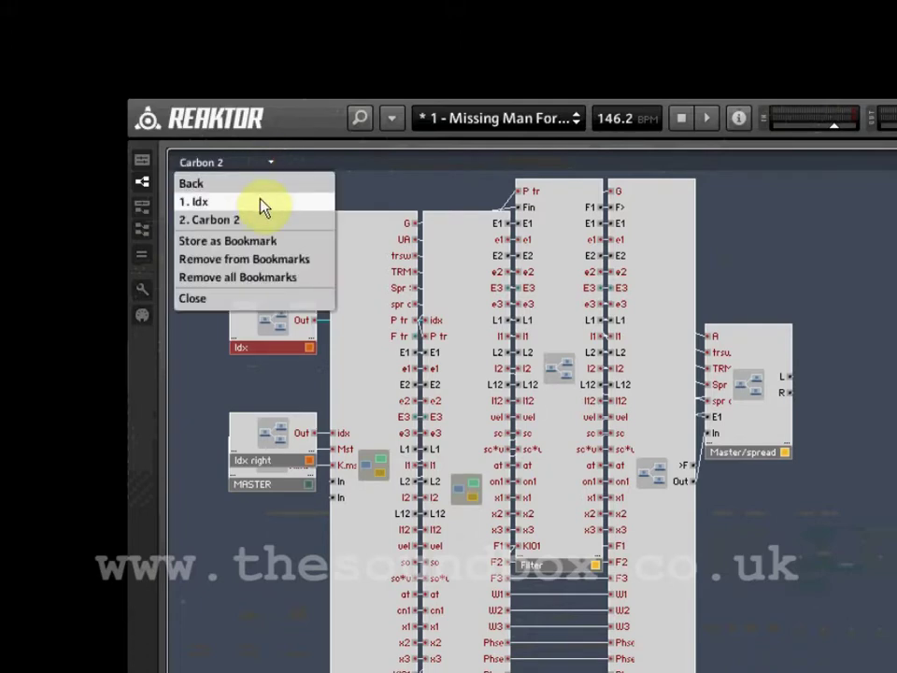
click(260, 201)
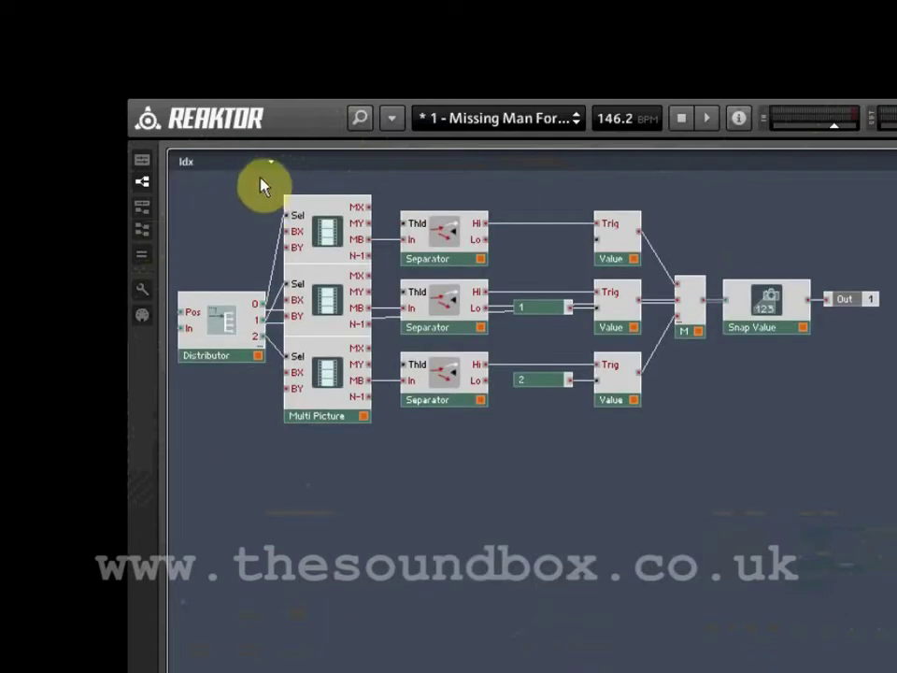
click(263, 166)
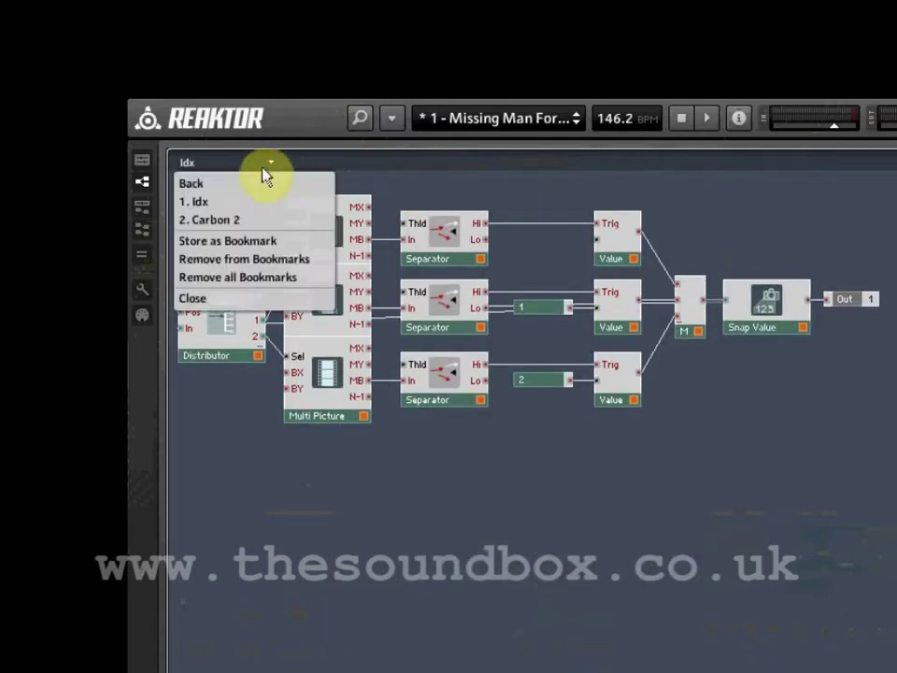
click(257, 220)
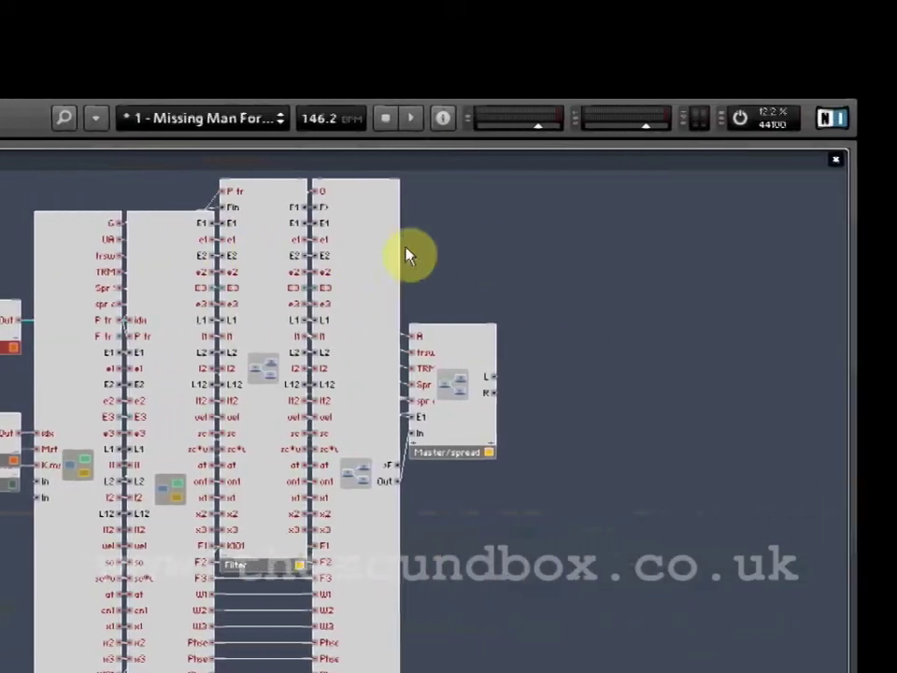
- Examine which macros and core cells can be inserted into Carbon 2's structure, without adding any
right_click(423, 230)
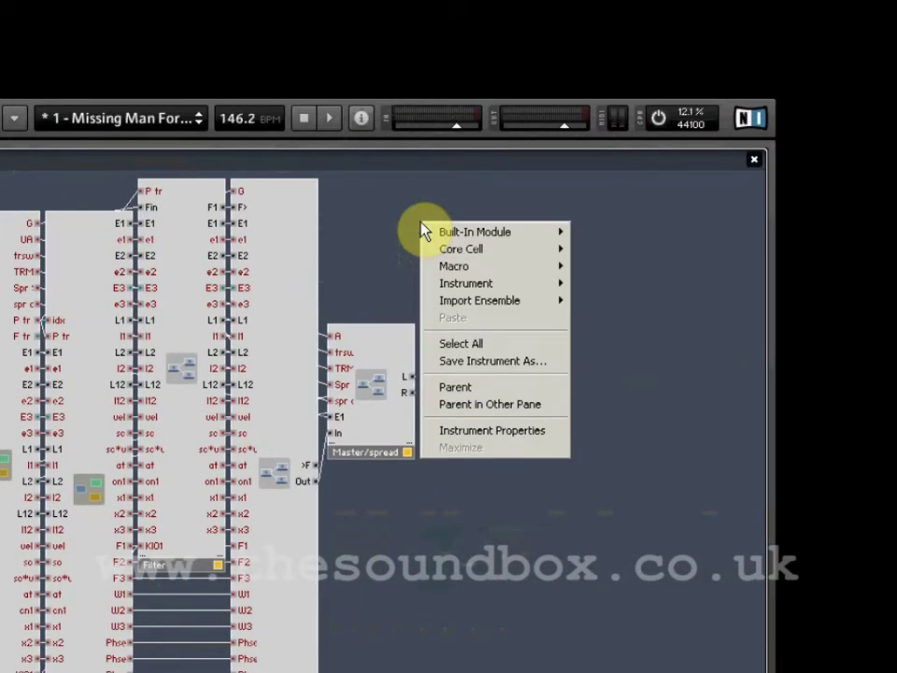
mouse_move(484, 287)
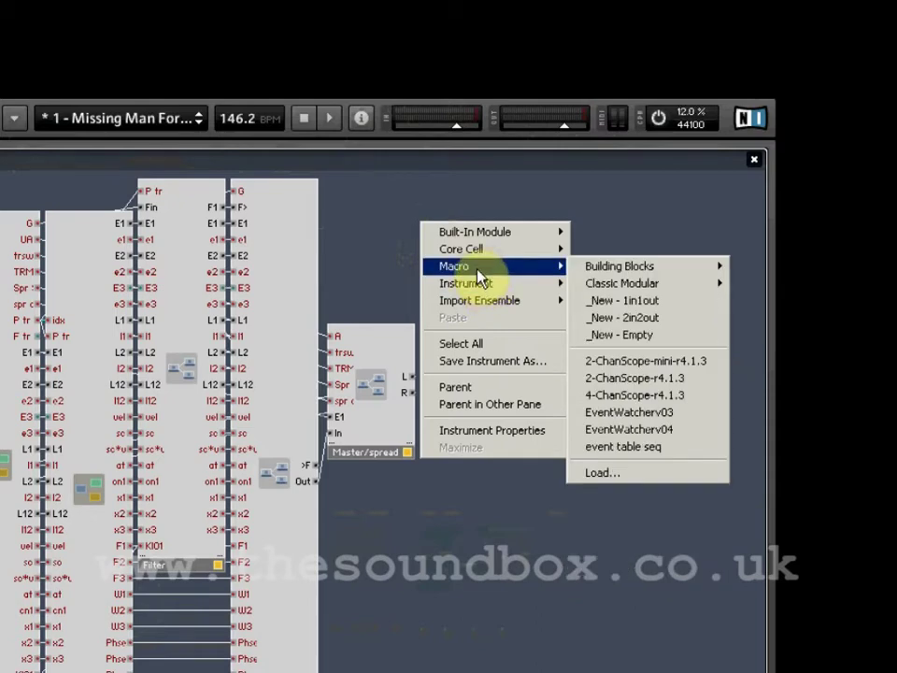
mouse_move(473, 239)
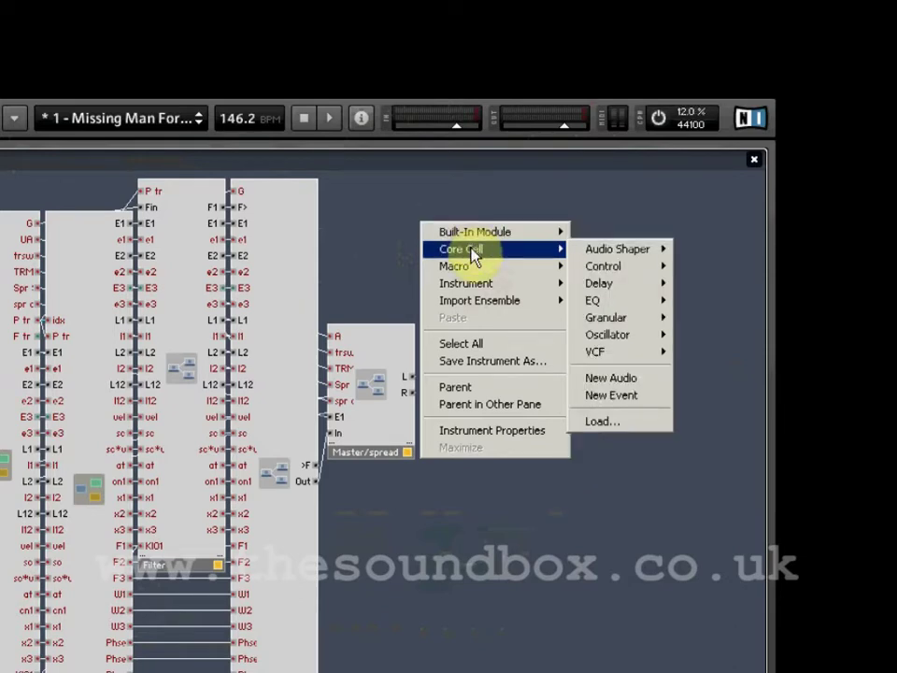
click(392, 259)
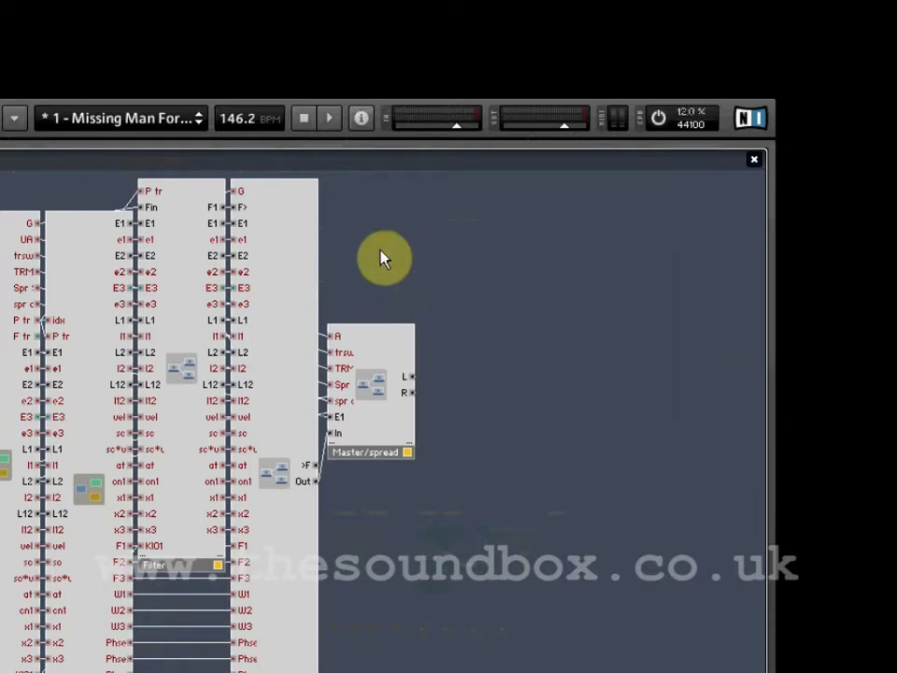
- Show the file browser and look through its Player, Factory, User and Disks content in turn
click(141, 120)
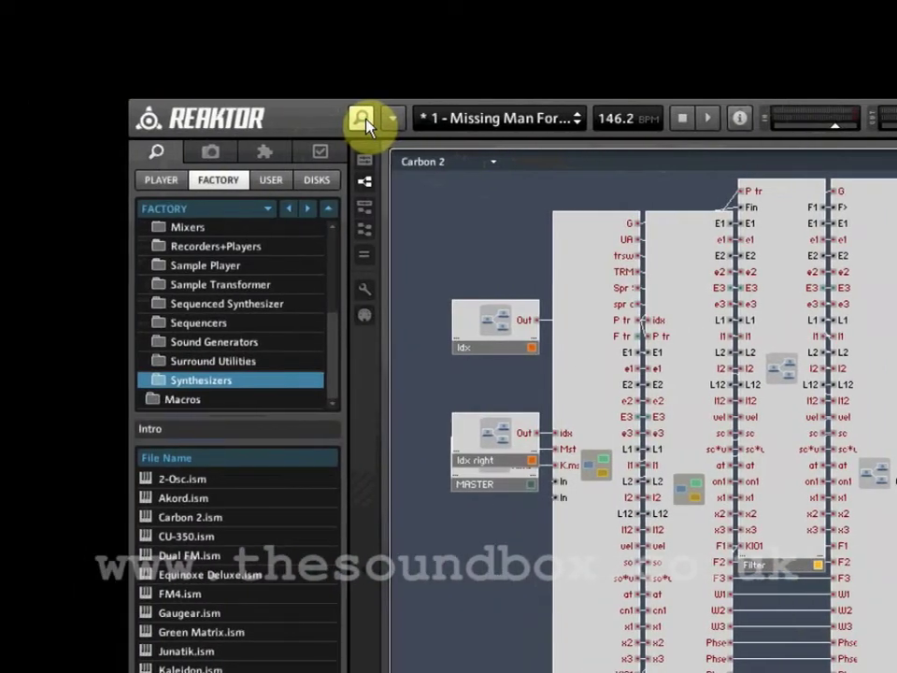
click(161, 154)
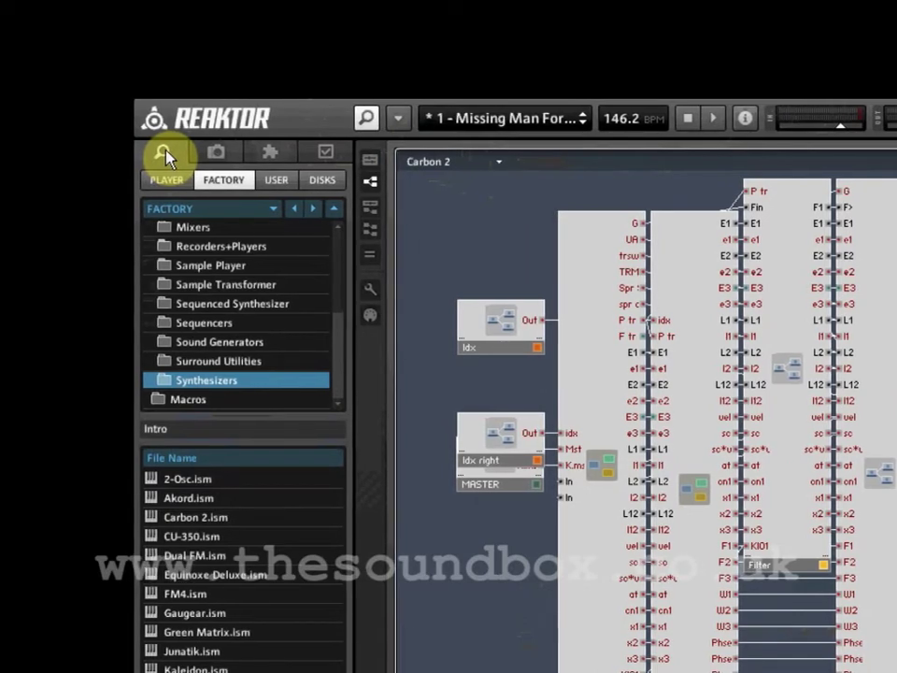
click(173, 183)
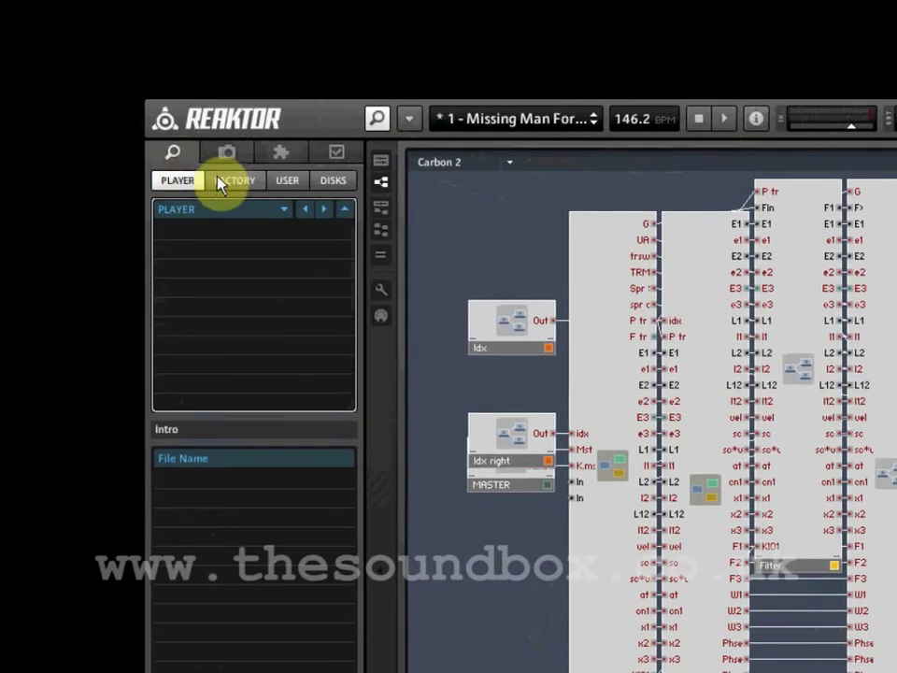
click(250, 178)
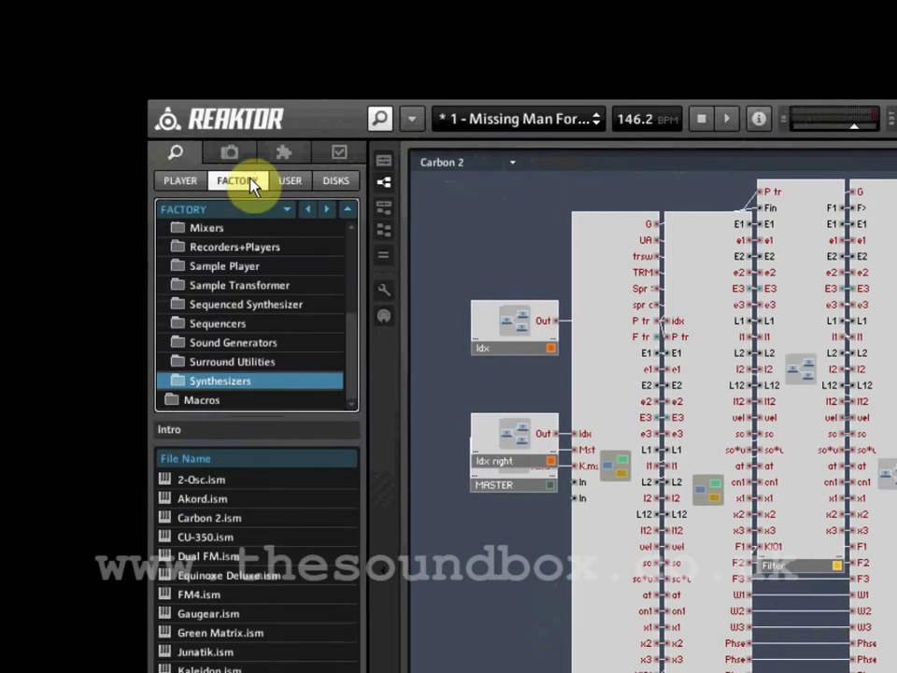
click(298, 184)
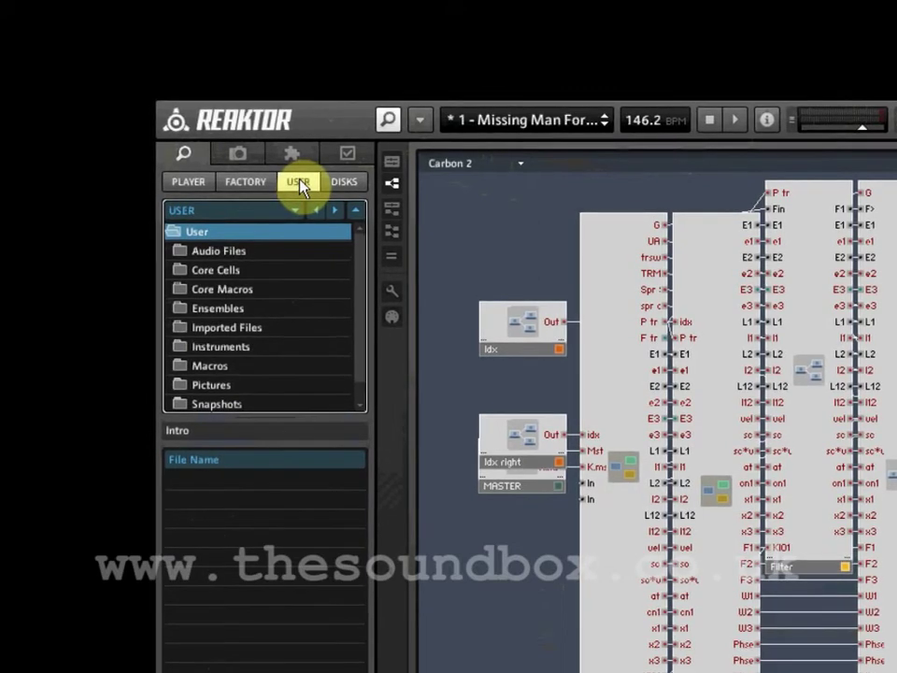
click(340, 184)
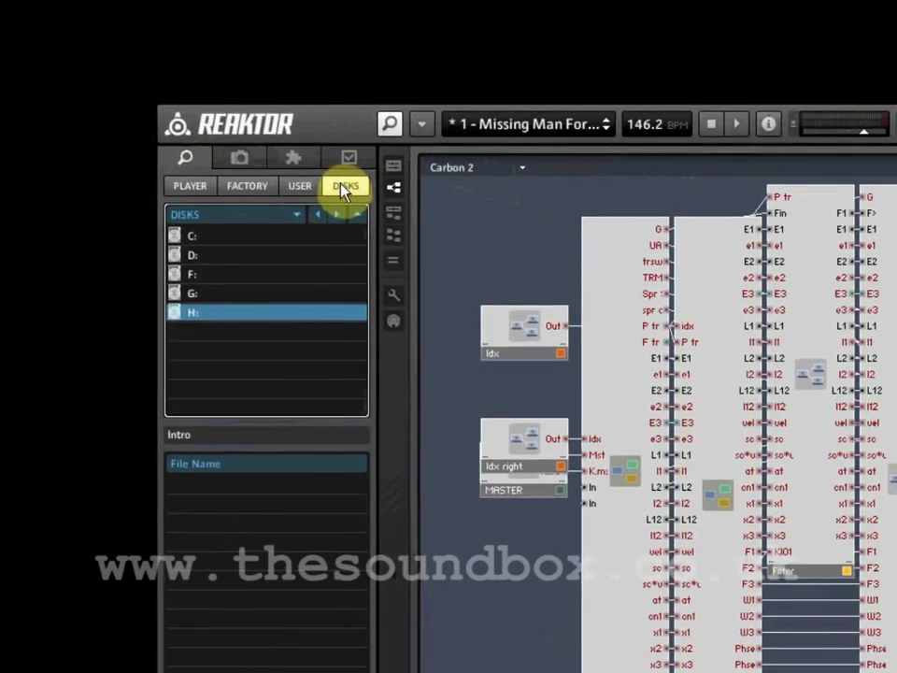
- Display Carbon 2's snapshots, review the bank editing commands, and collapse and re-expand the Snapshot Morphing + Random section
click(239, 165)
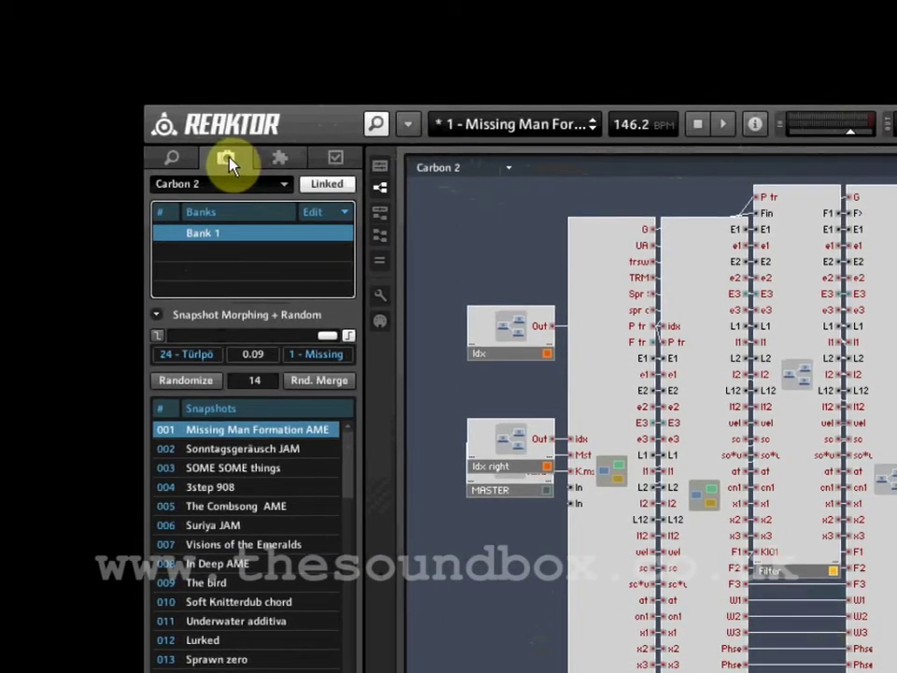
click(346, 212)
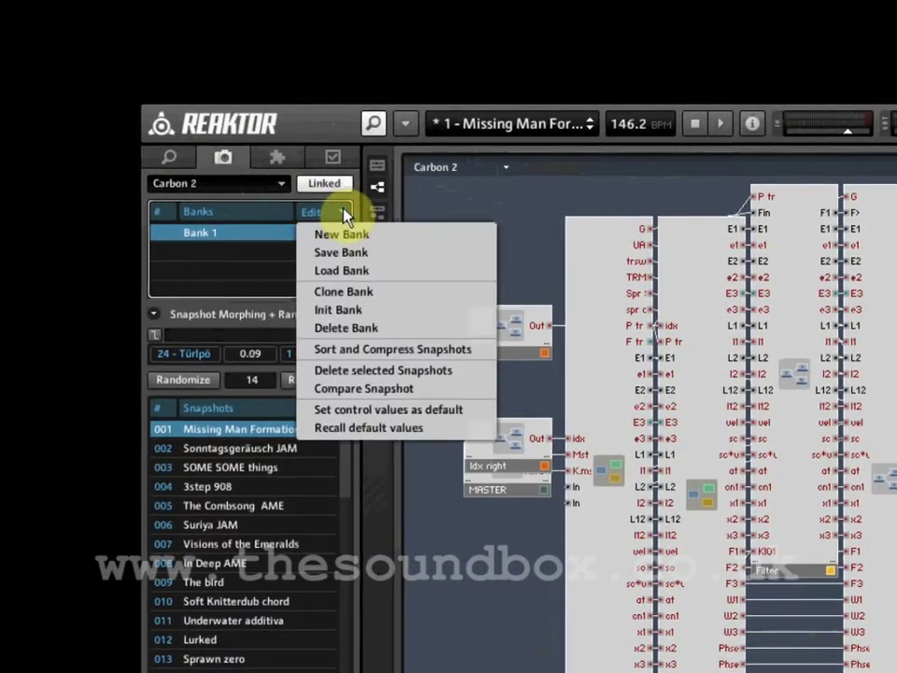
click(346, 213)
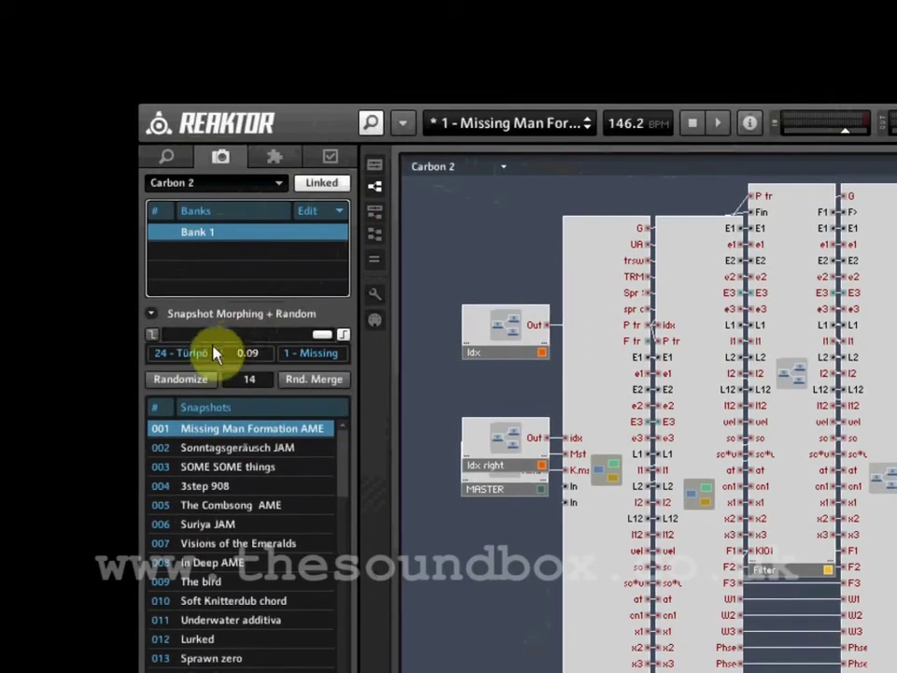
click(152, 314)
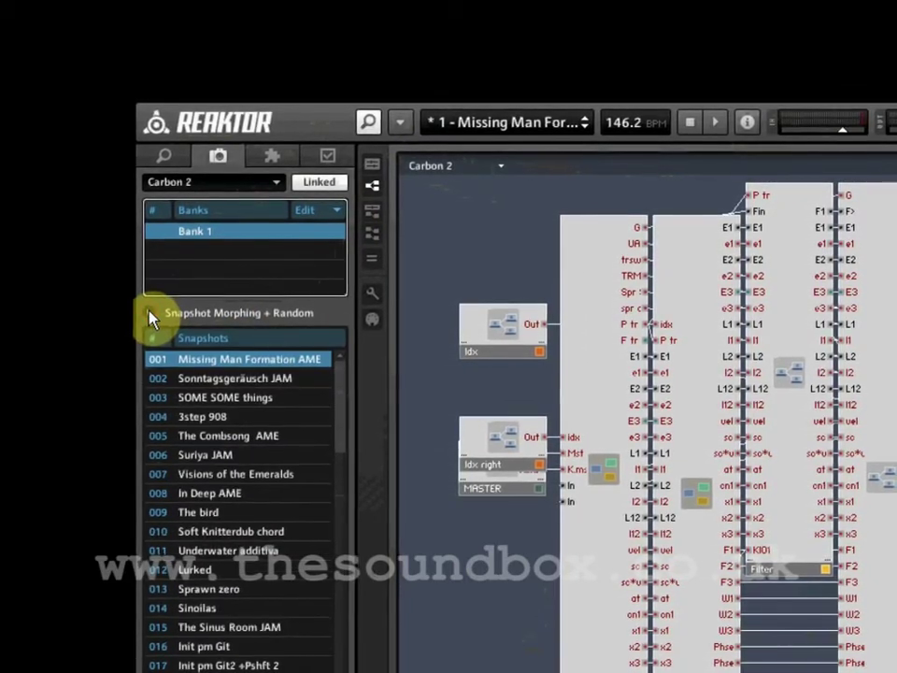
click(150, 315)
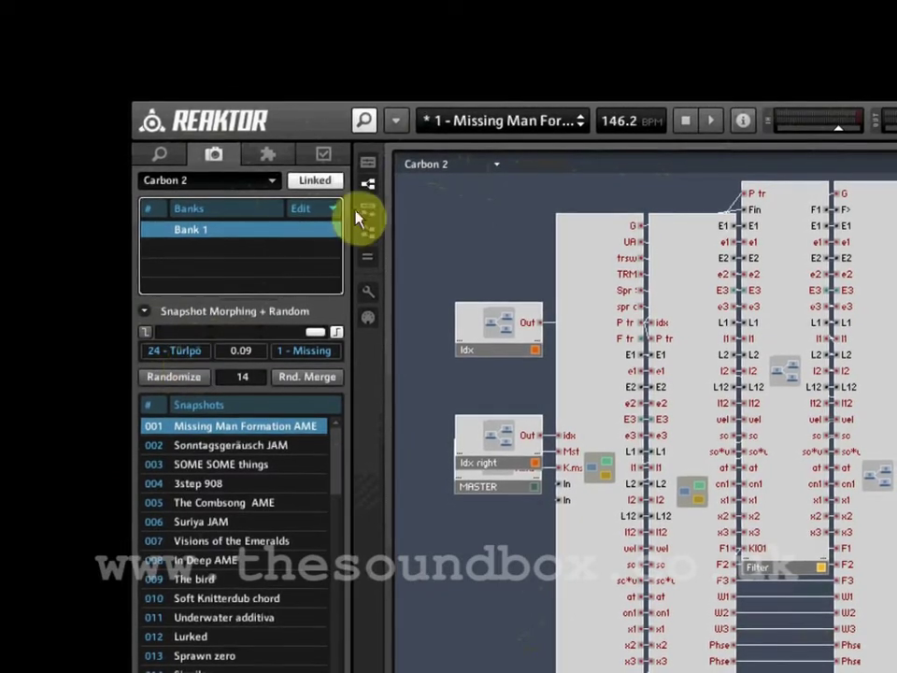
- Return to the panel-only view and morph Carbon 2 fully over to the snapshot 24 - Türlpö
click(367, 161)
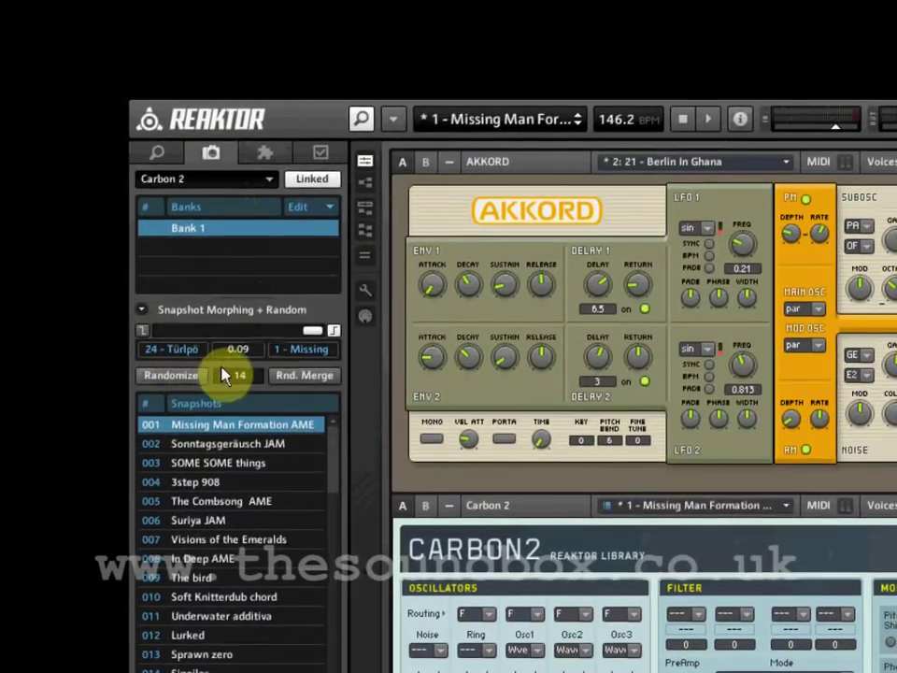
drag(322, 330, 166, 331)
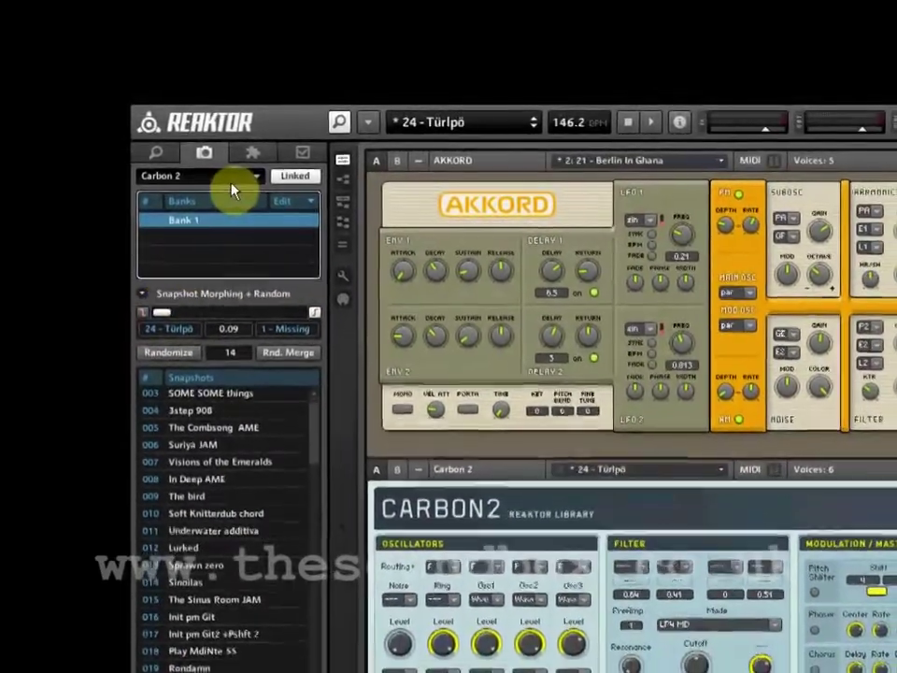
- Recall the Butter Snaps snapshot from AKKORD's Bank 2 and randomize the sound three times at an amount of 100
click(229, 180)
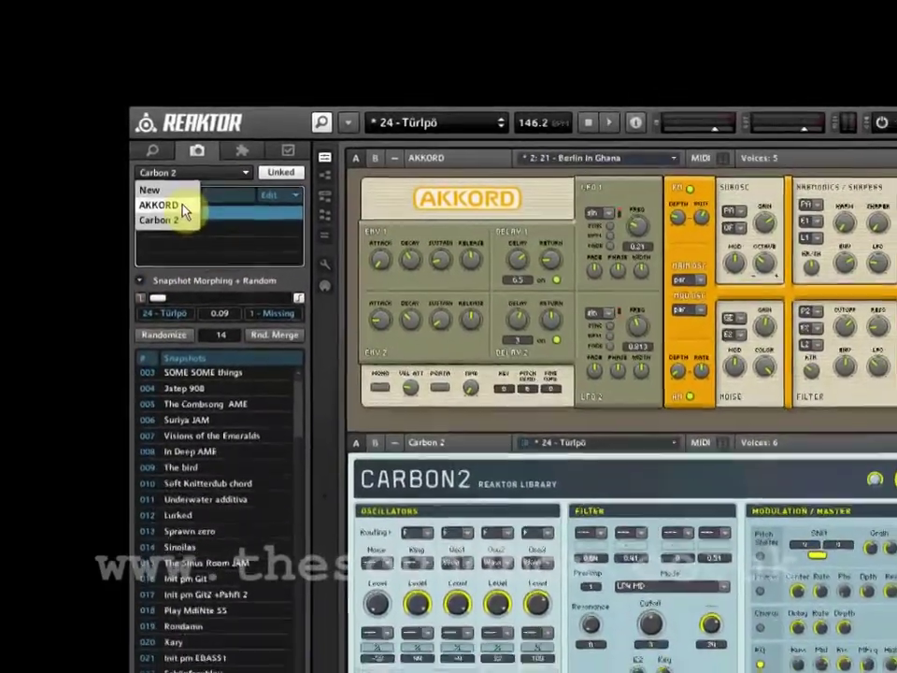
click(178, 206)
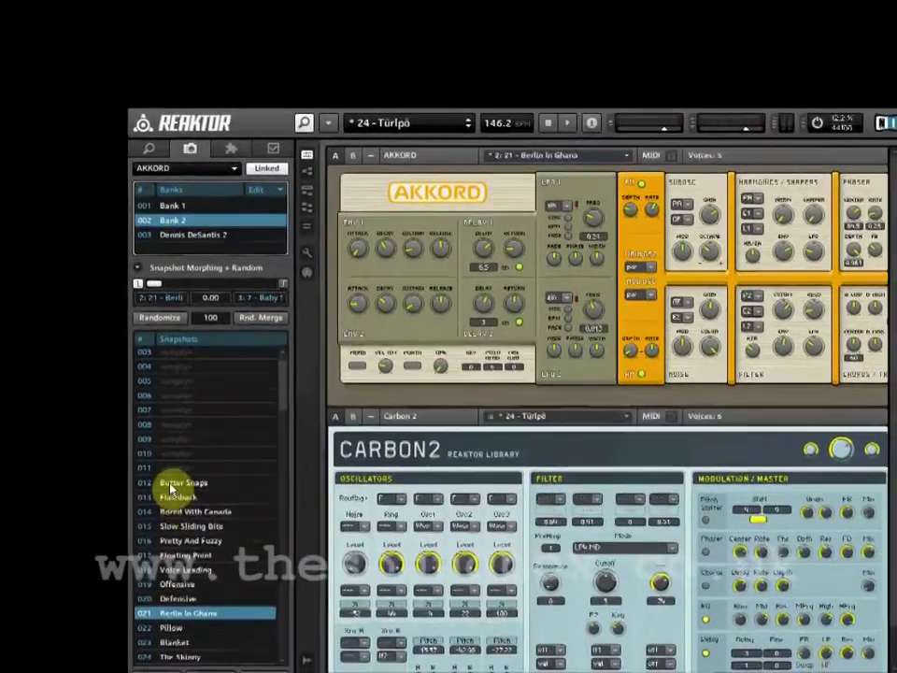
click(174, 491)
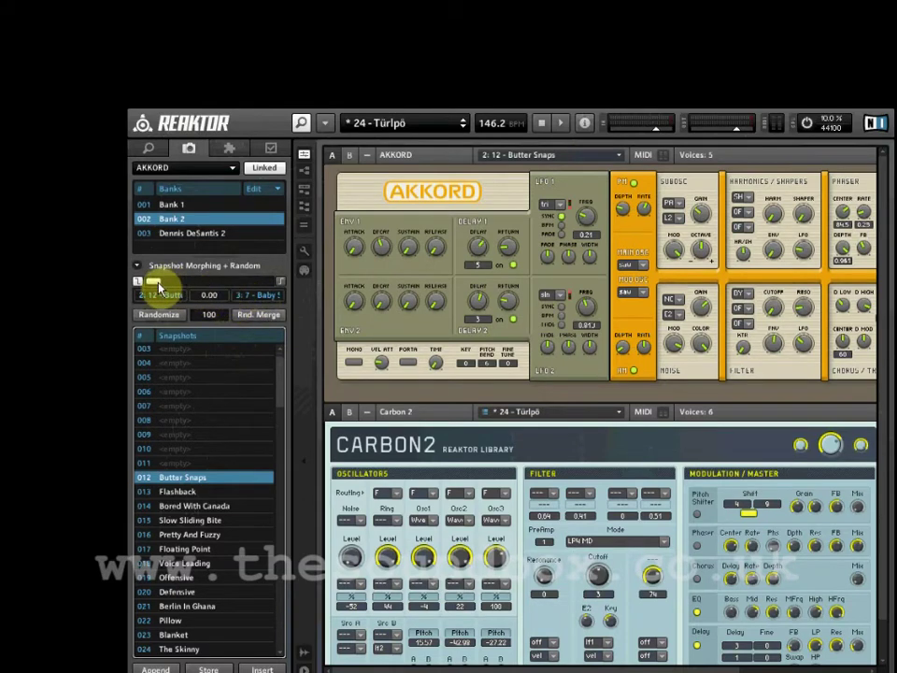
click(171, 321)
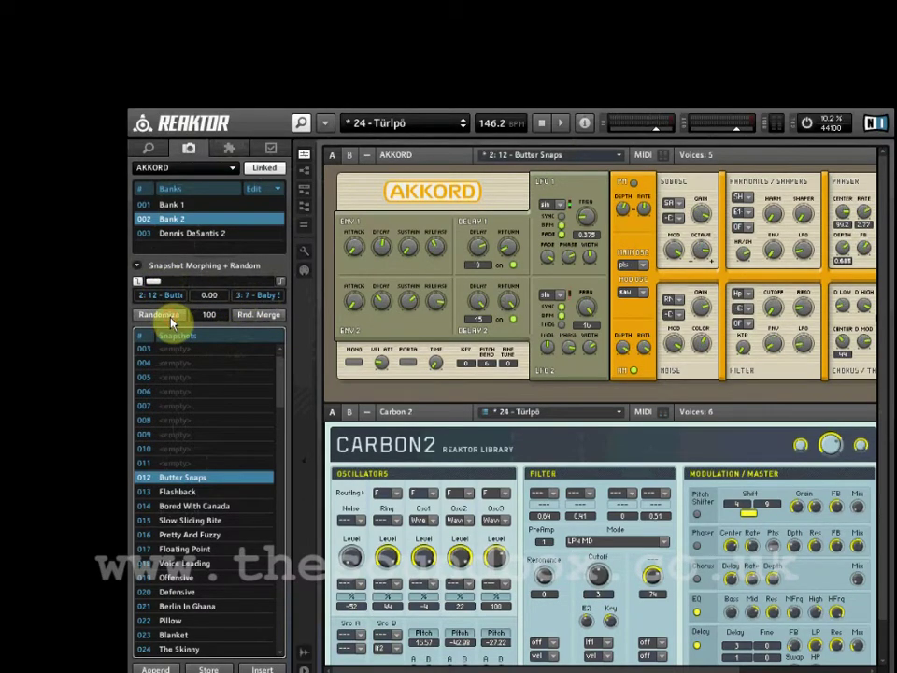
click(172, 322)
click(171, 321)
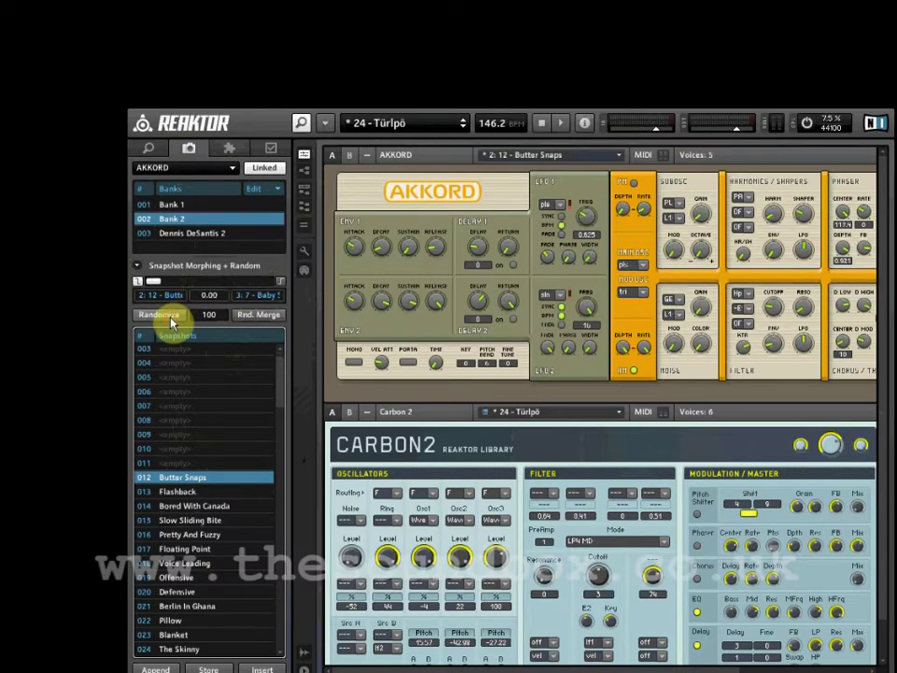
- Switch the snapshot list to Carbon 2 and randomize its sound once at an amount of 14
click(228, 169)
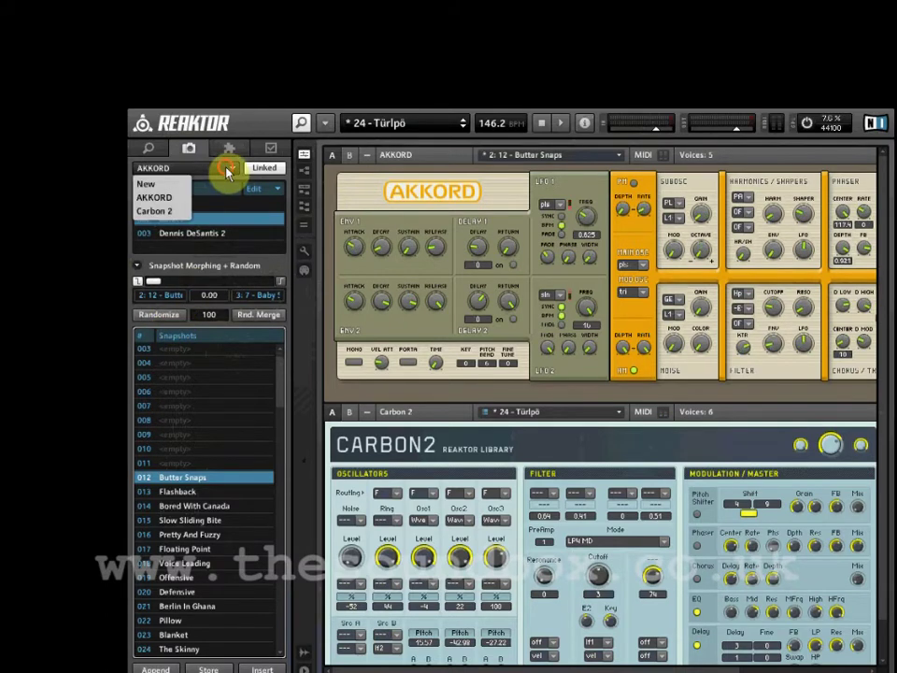
click(174, 212)
click(167, 317)
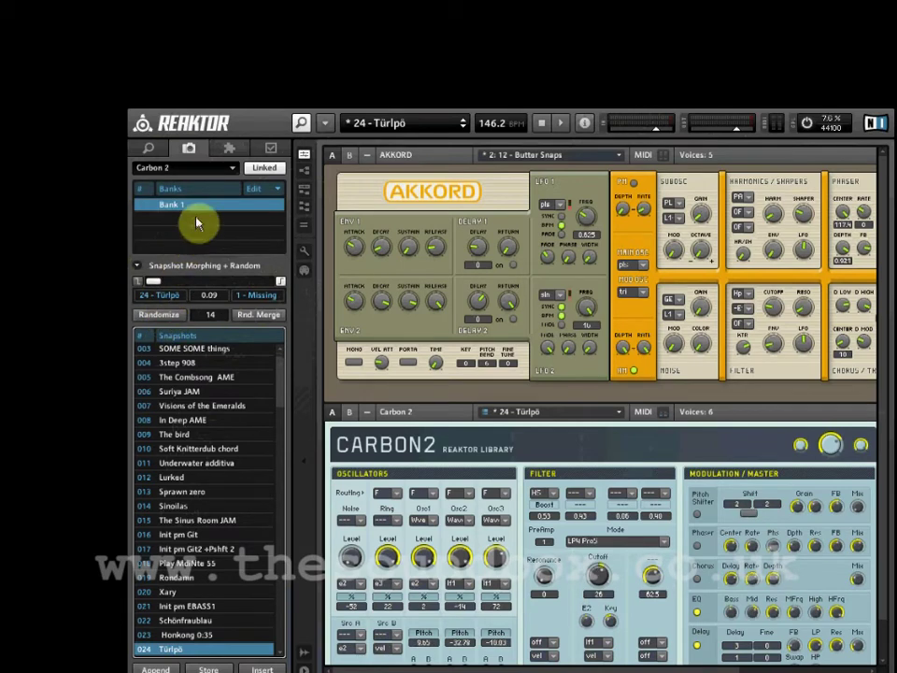
- Display the panelsets and add a new panelset with the AKKORD and Carbon 2 panels shown
click(233, 149)
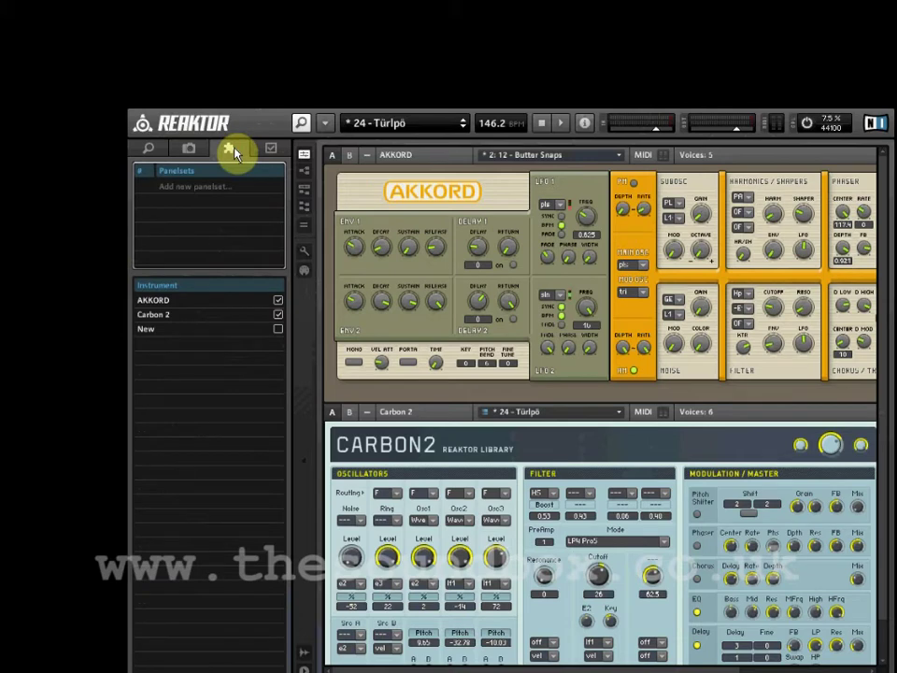
click(199, 189)
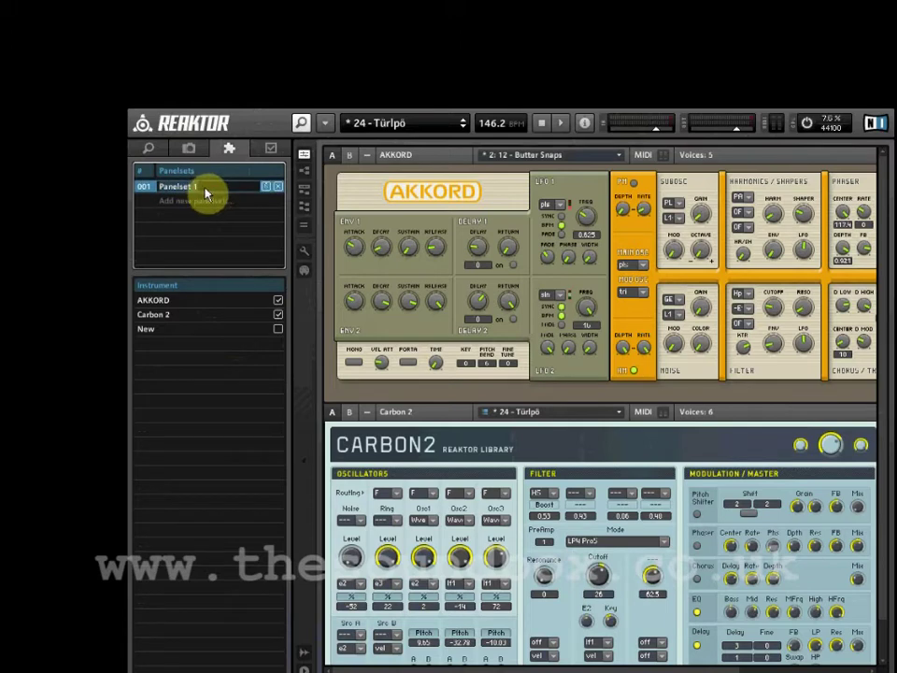
- Name the first panelset "all" and store it, and add a second panelset named "carbon" that shows only the Carbon 2 panel
text(all)
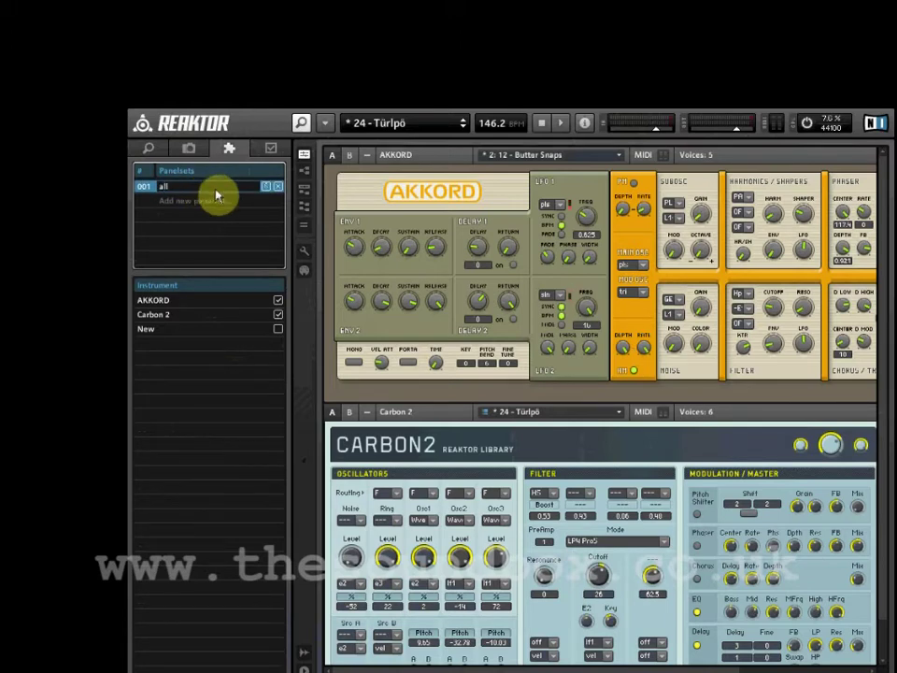
click(266, 187)
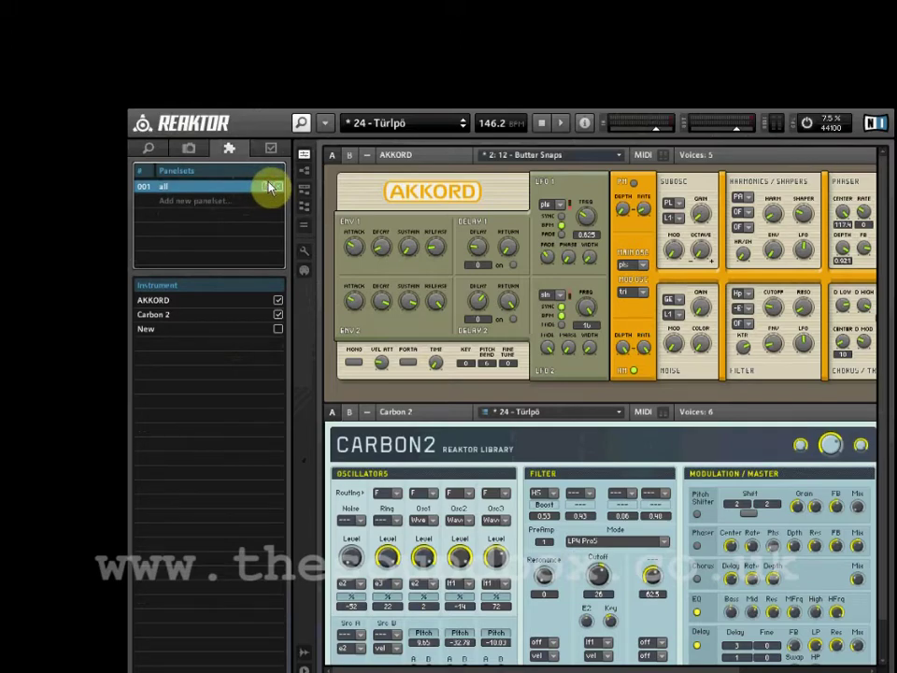
click(277, 300)
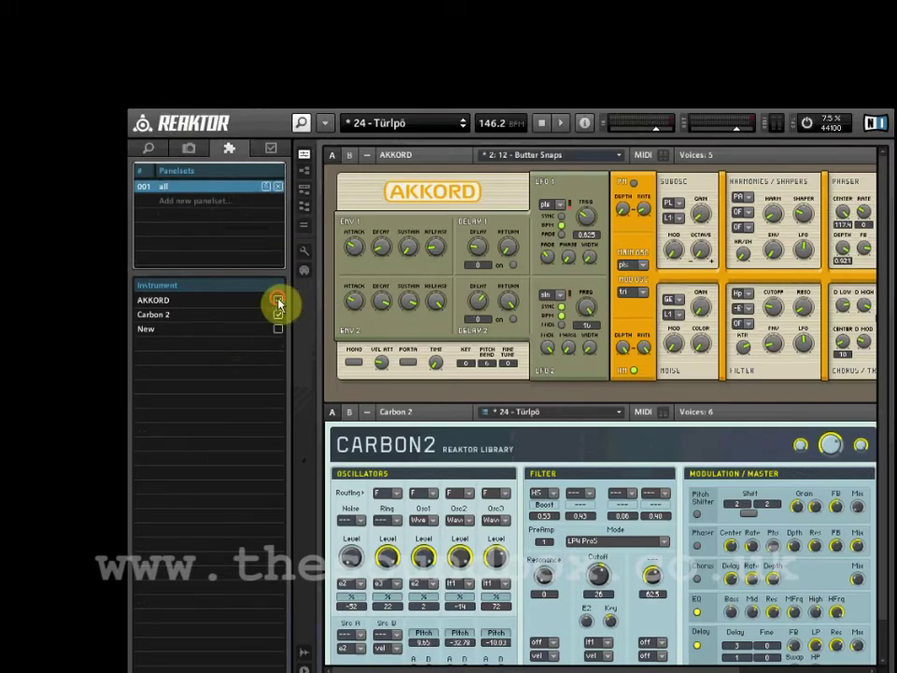
click(193, 201)
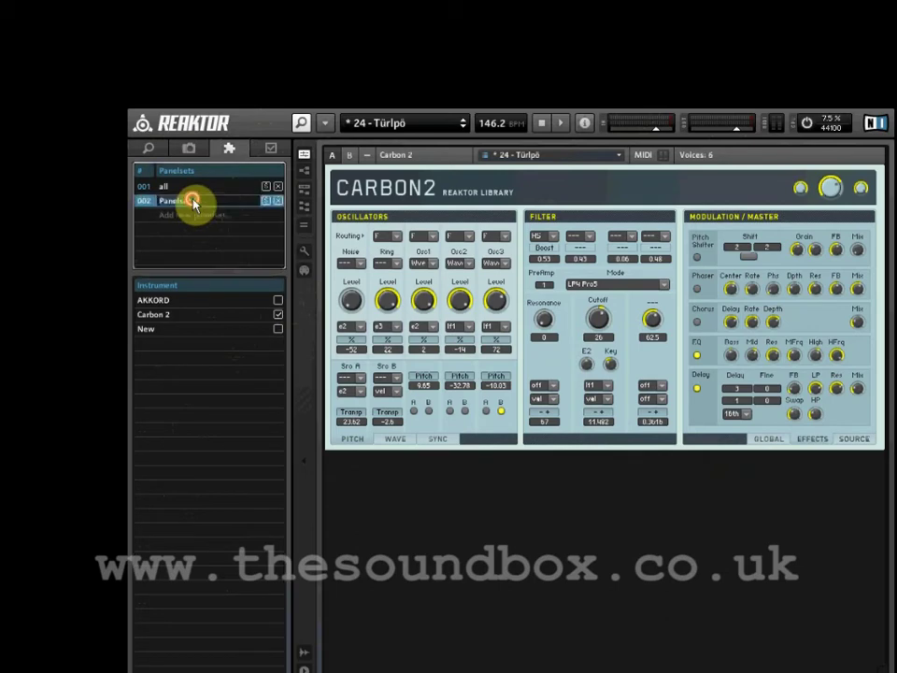
text(carbon)
key(Return)
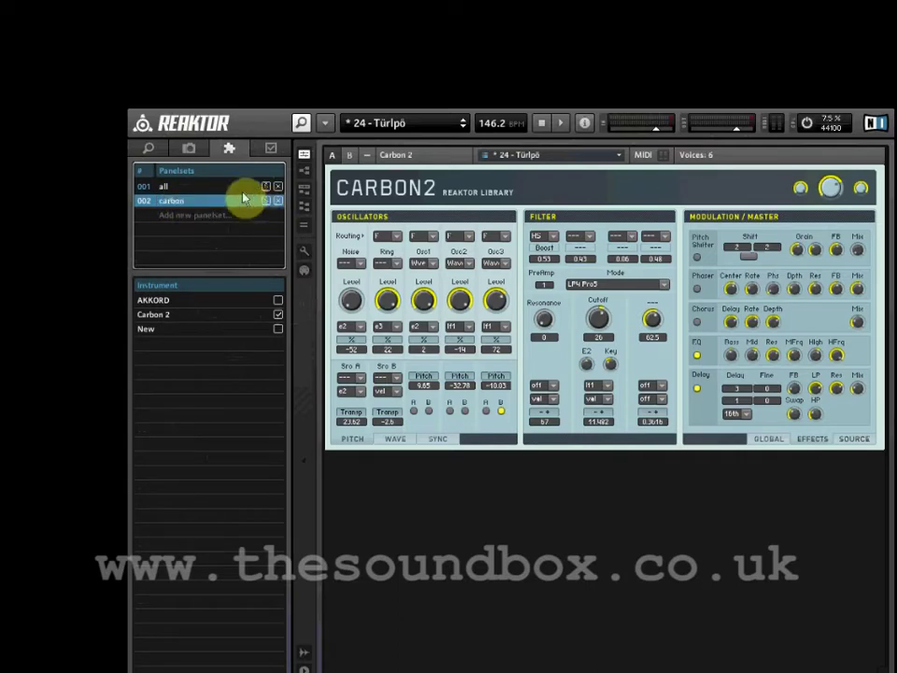
- Switch between the all and carbon panelsets, ending on the all panelset
click(237, 189)
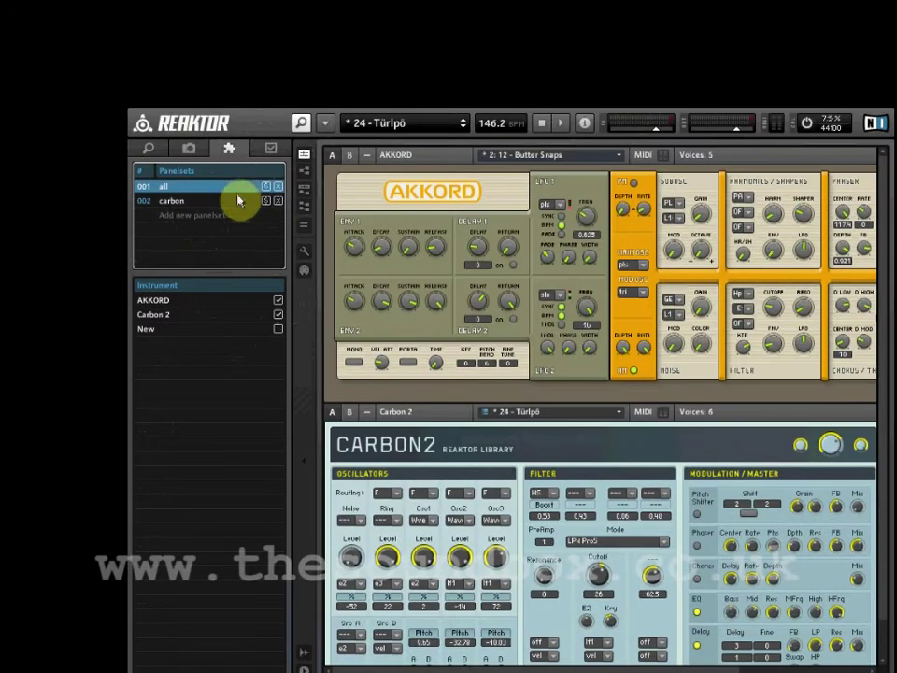
click(237, 204)
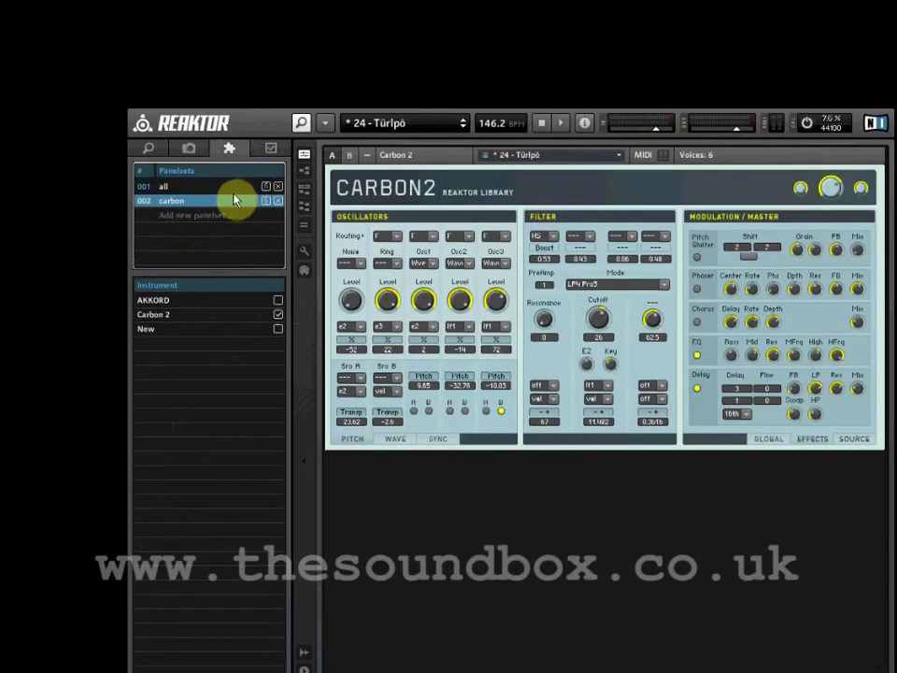
click(234, 190)
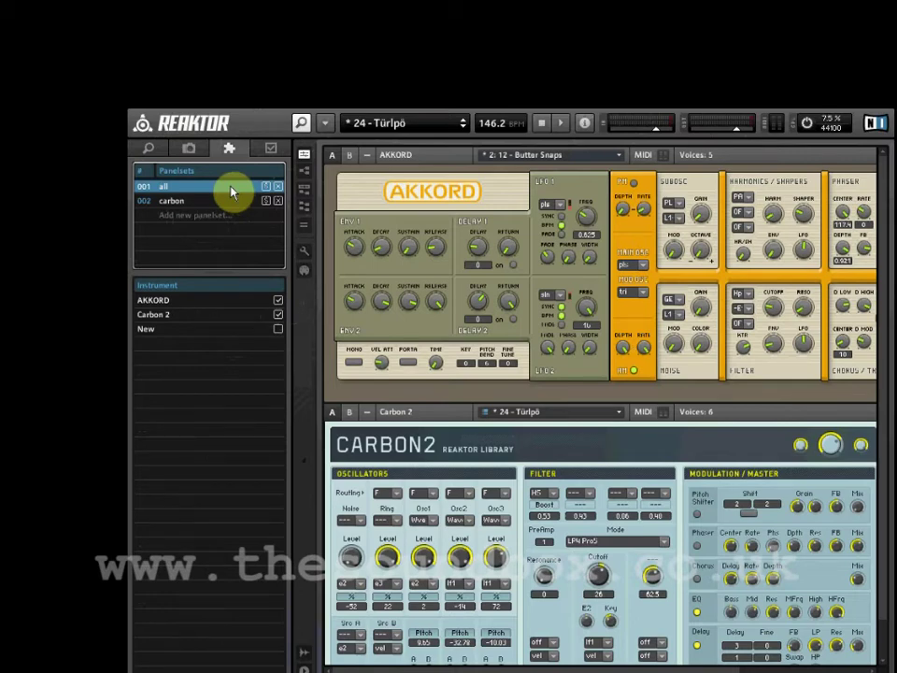
- Display Carbon 2's instrument properties and show the audio player and recorder bar
click(272, 152)
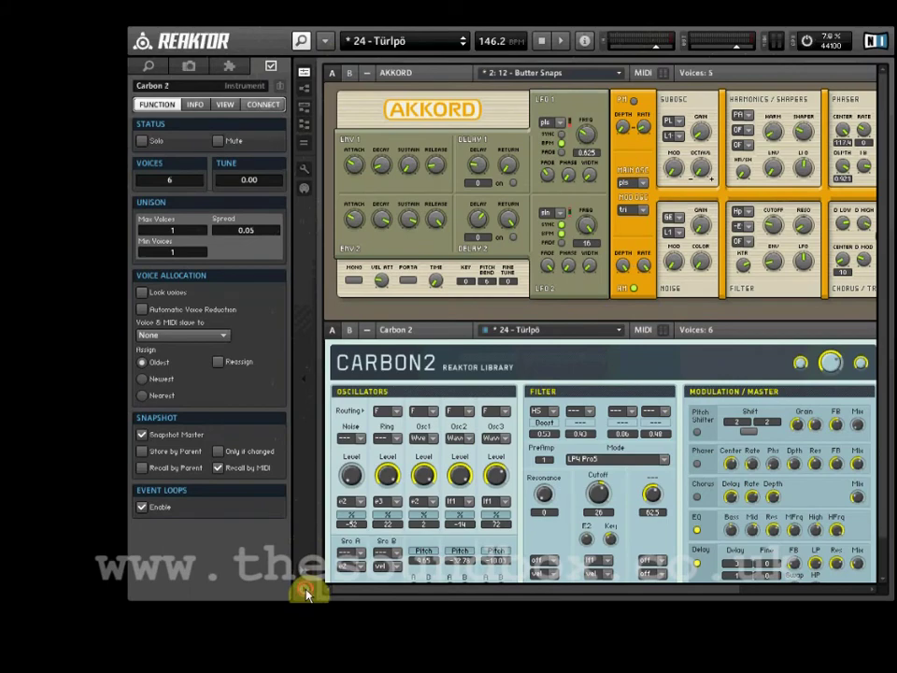
click(305, 590)
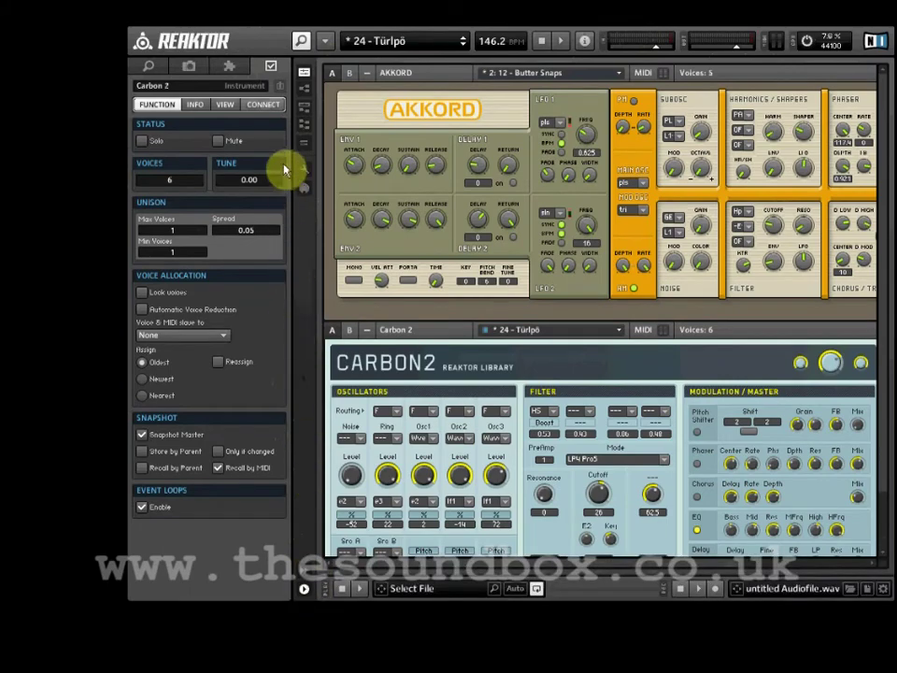
- In the ensemble-level structure, add a built-in In Port terminal and place it below the two existing inputs
click(301, 89)
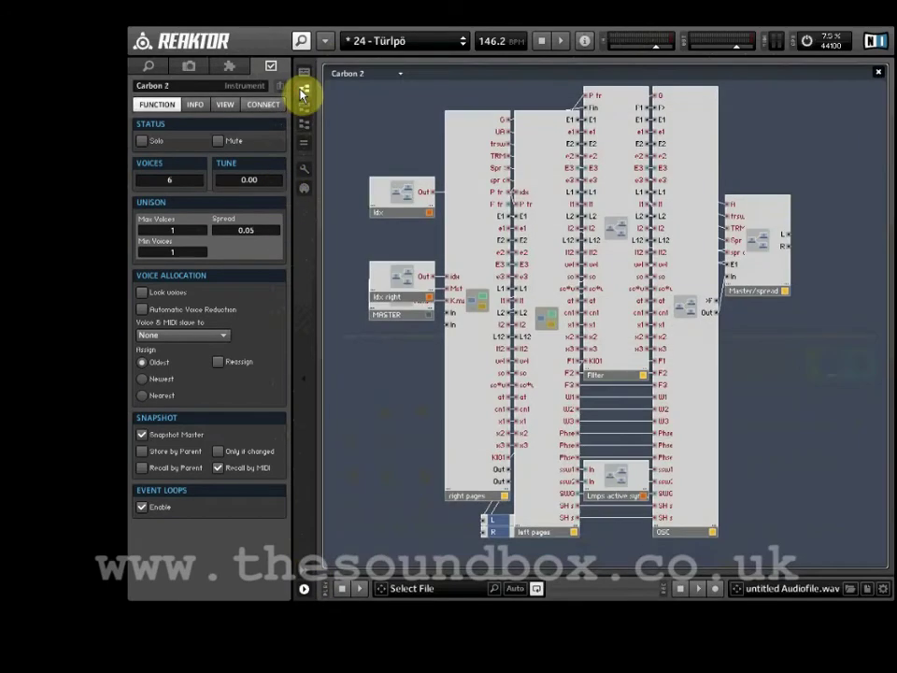
double_click(372, 127)
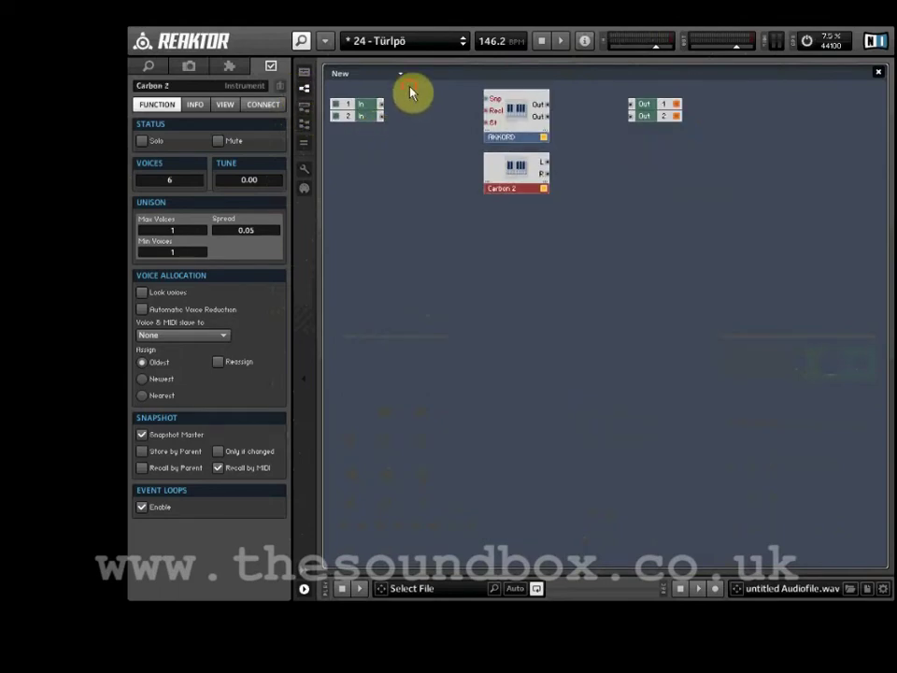
drag(411, 90, 333, 149)
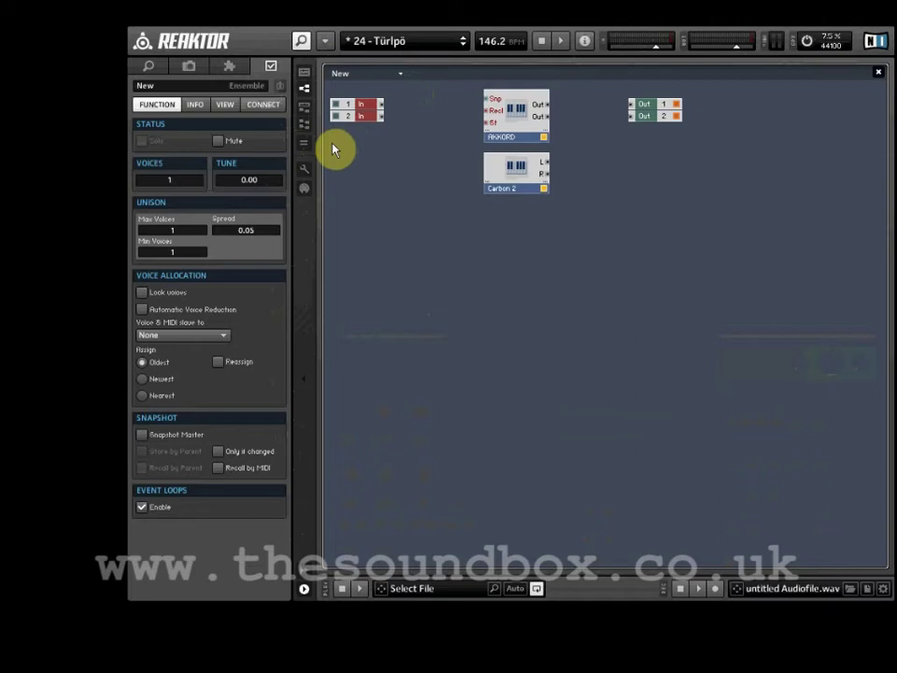
right_click(406, 188)
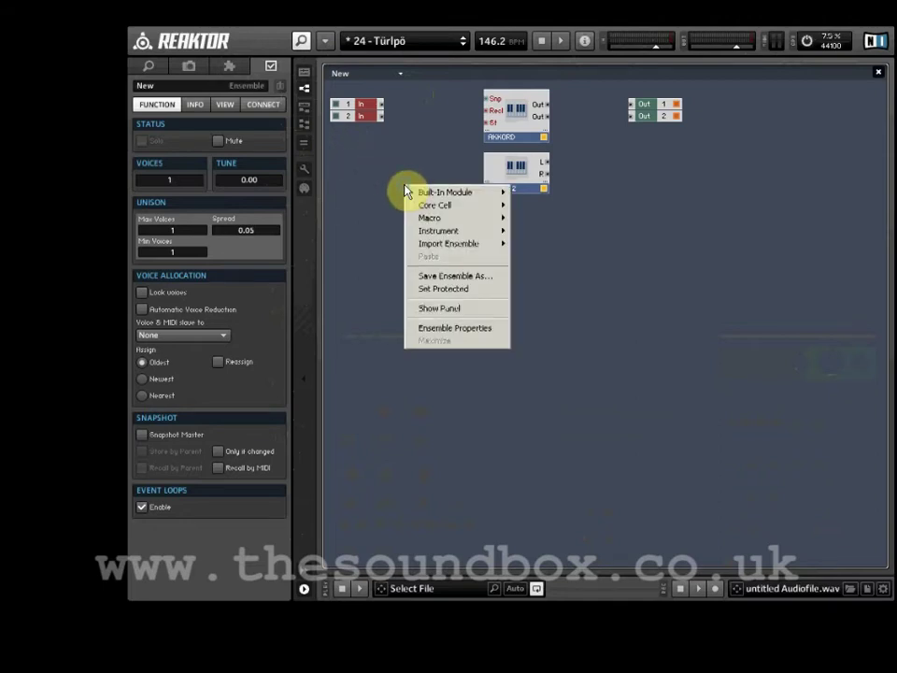
mouse_move(426, 198)
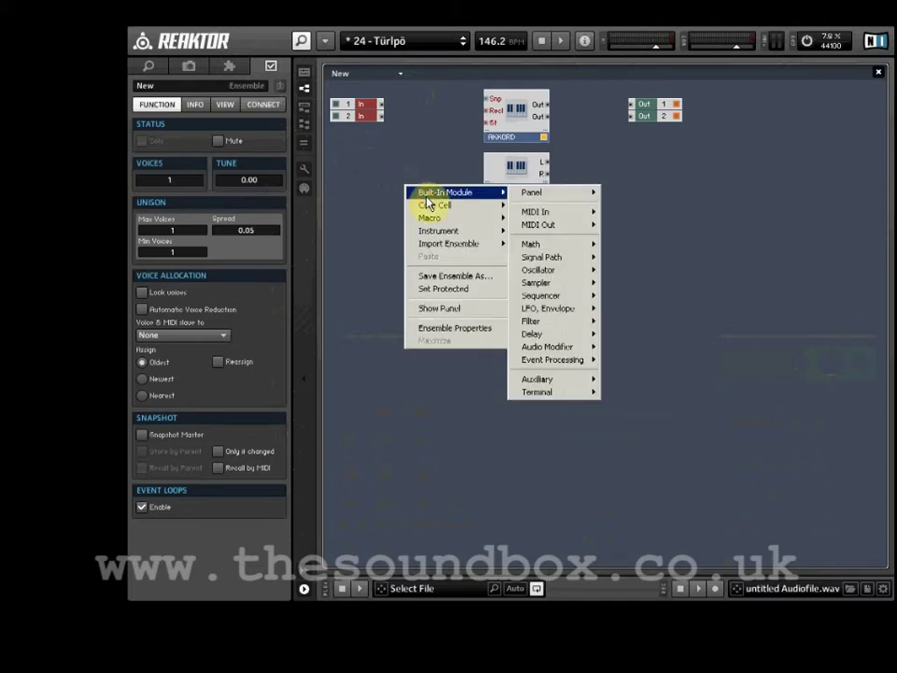
mouse_move(541, 393)
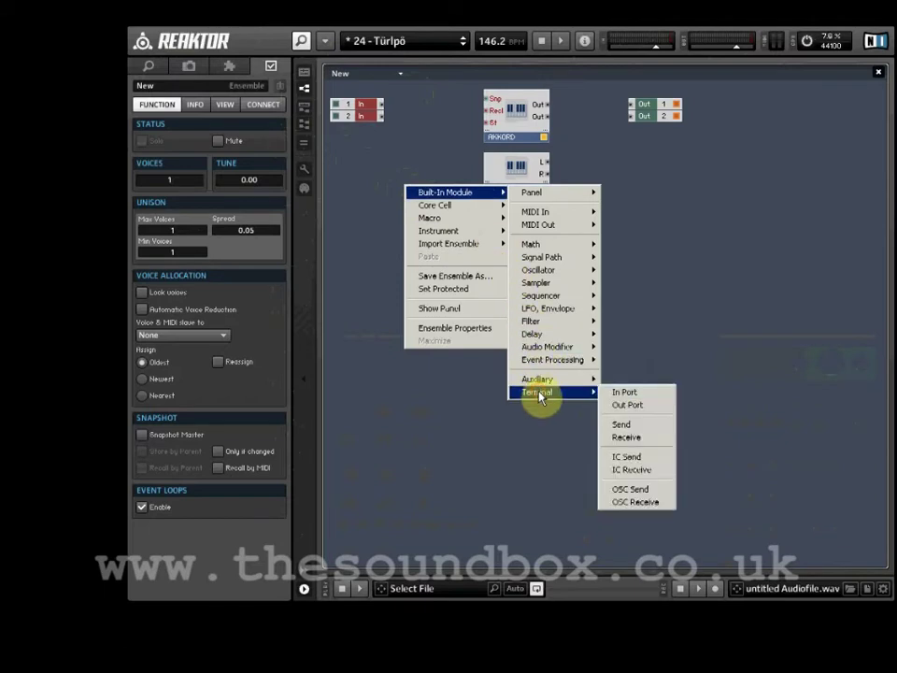
click(617, 396)
drag(443, 193, 371, 141)
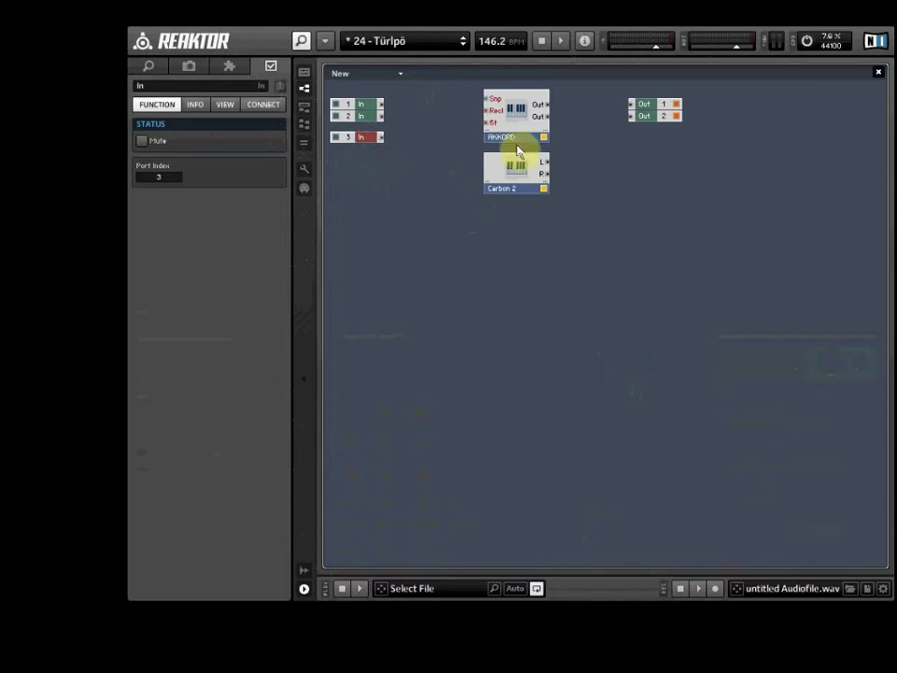
drag(744, 89, 610, 137)
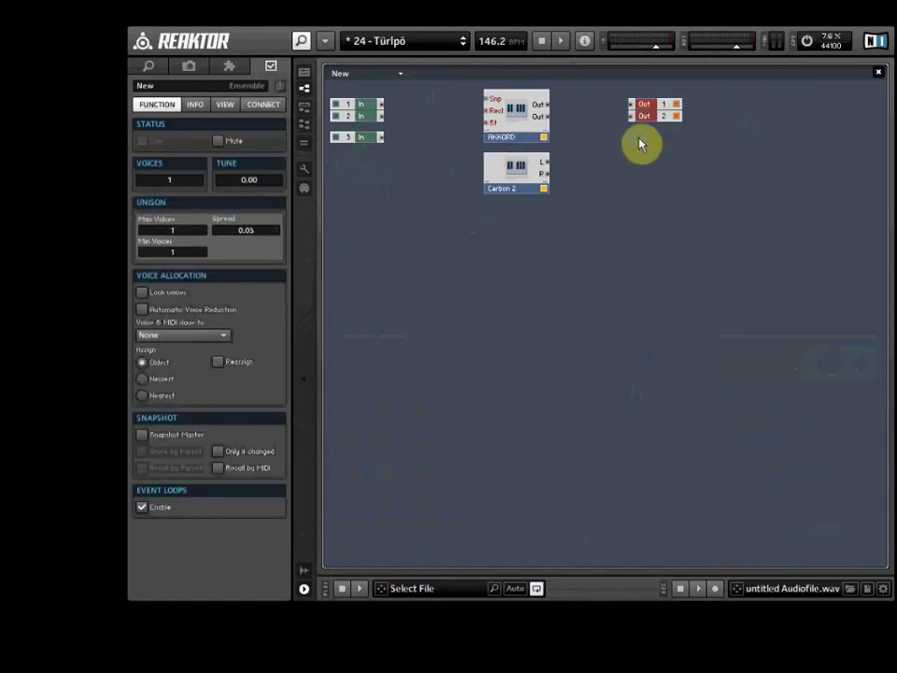
right_click(641, 142)
mouse_move(675, 146)
mouse_move(772, 347)
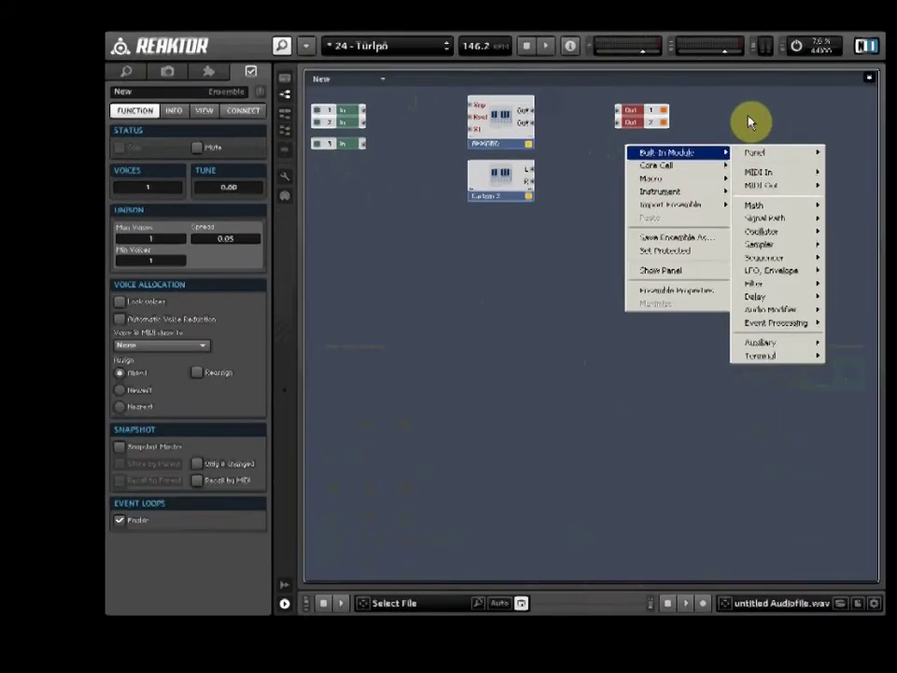
click(752, 122)
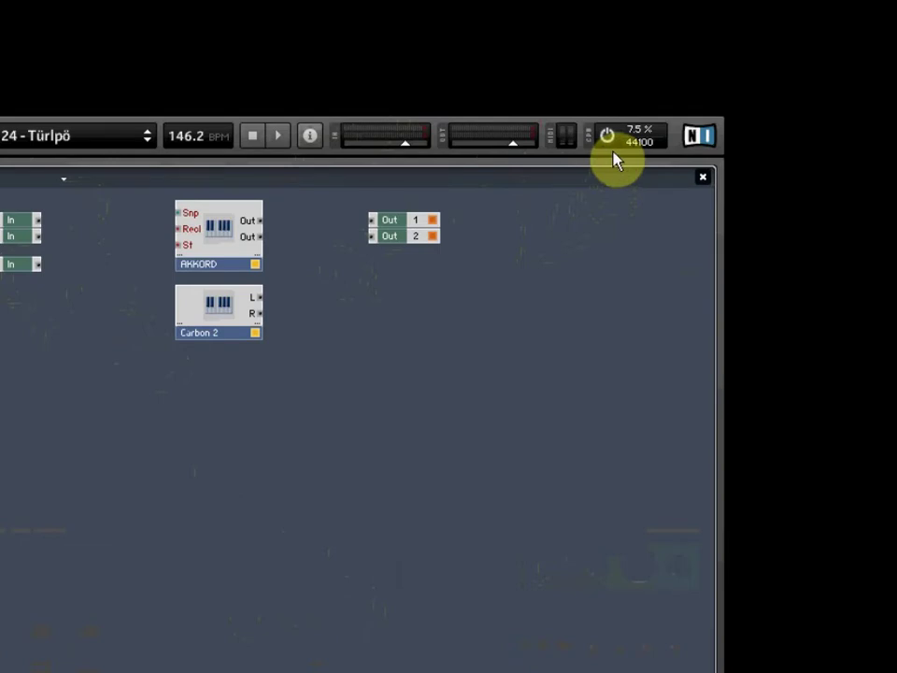
- Switch the audio engine off and back on
click(608, 137)
click(609, 138)
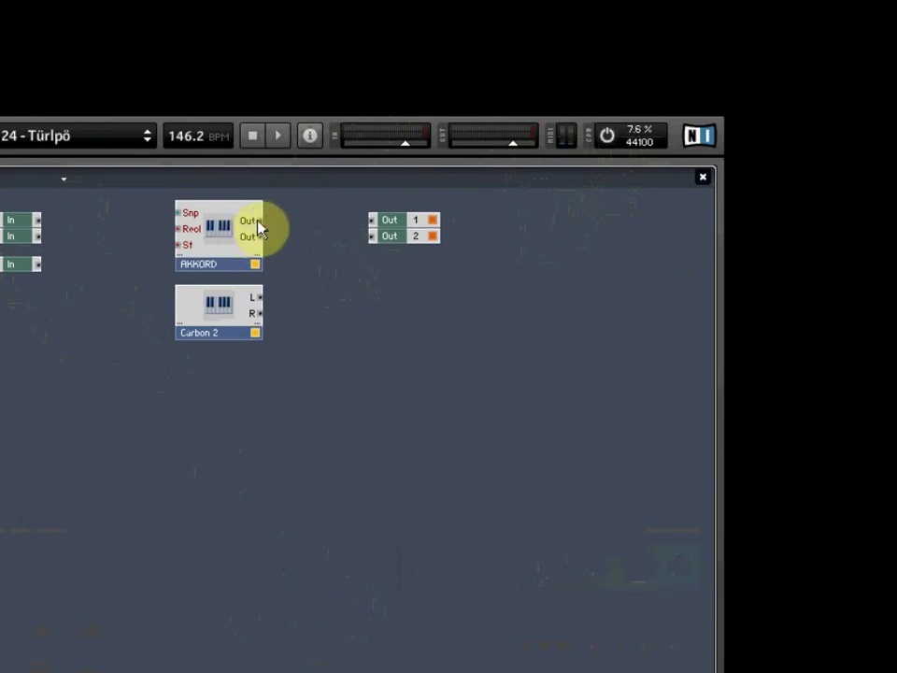
- Wire AKKORD's two outputs to the Out 1 and Out 2 terminals, and lower the audio input level slightly
drag(256, 226, 375, 228)
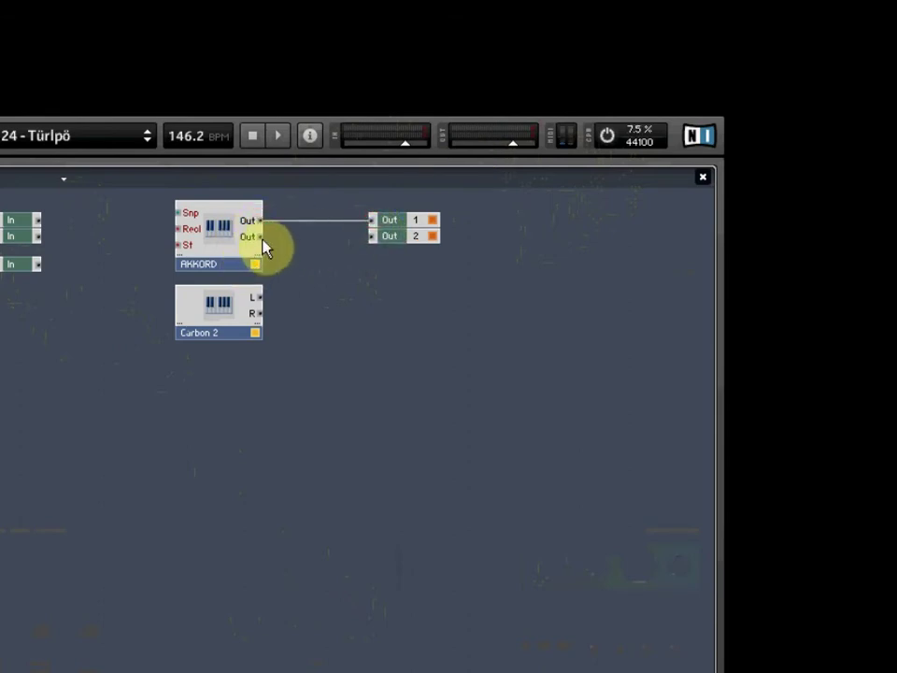
drag(261, 238, 372, 241)
drag(406, 145, 391, 147)
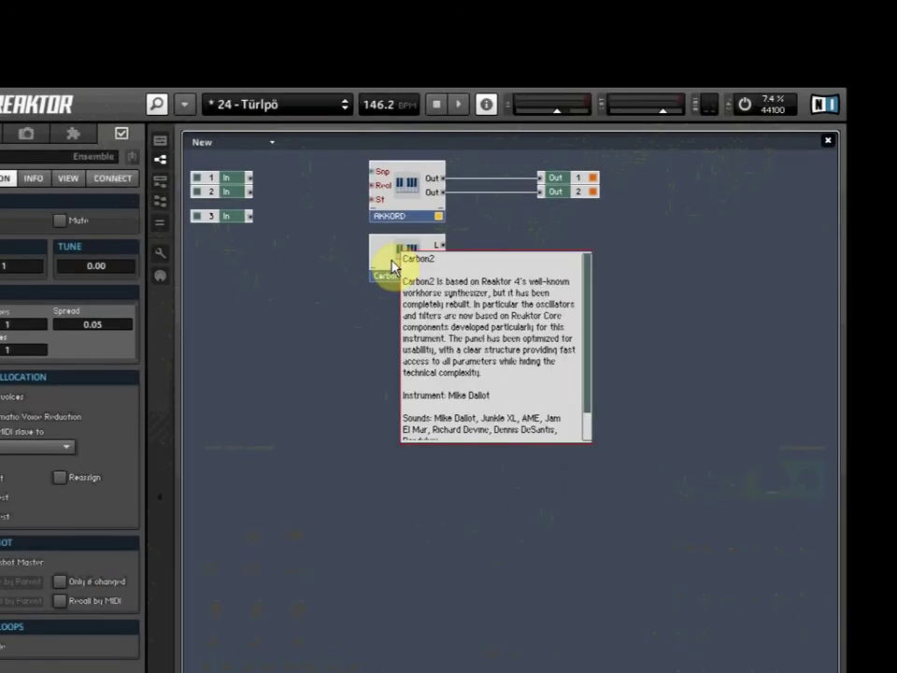
- Go into Carbon 2's structure and open the Idx macro inside it
click(392, 267)
double_click(392, 268)
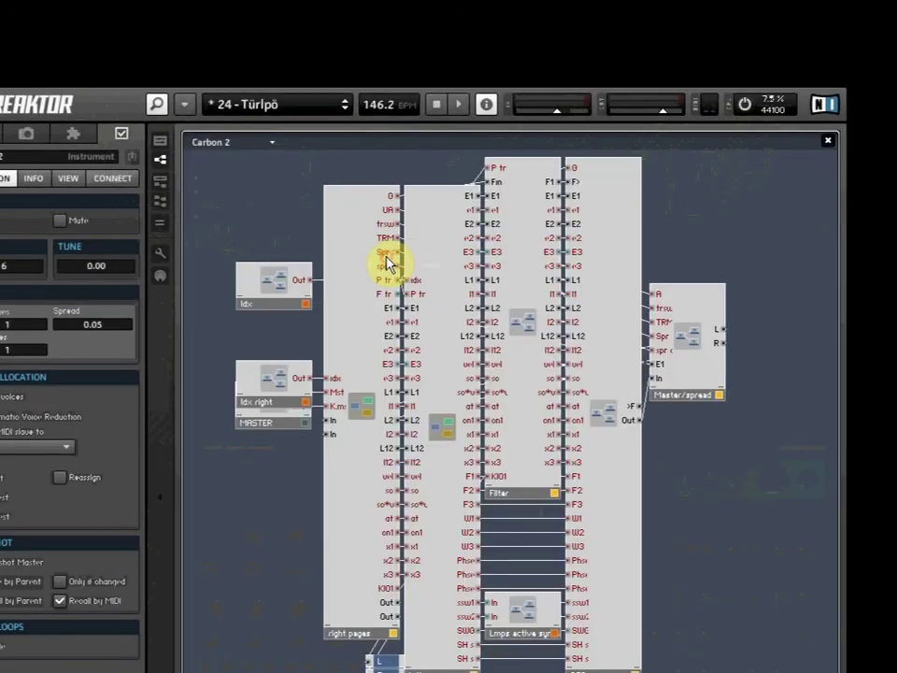
click(278, 291)
double_click(279, 291)
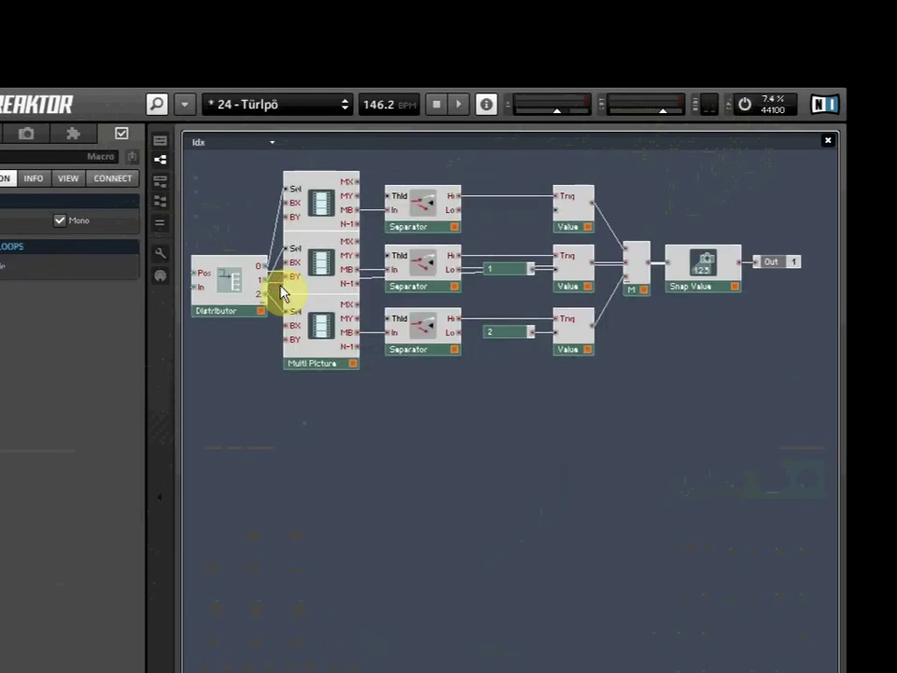
- Read the signal values on the wires inside the Idx macro and toggle the info hints
double_click(481, 197)
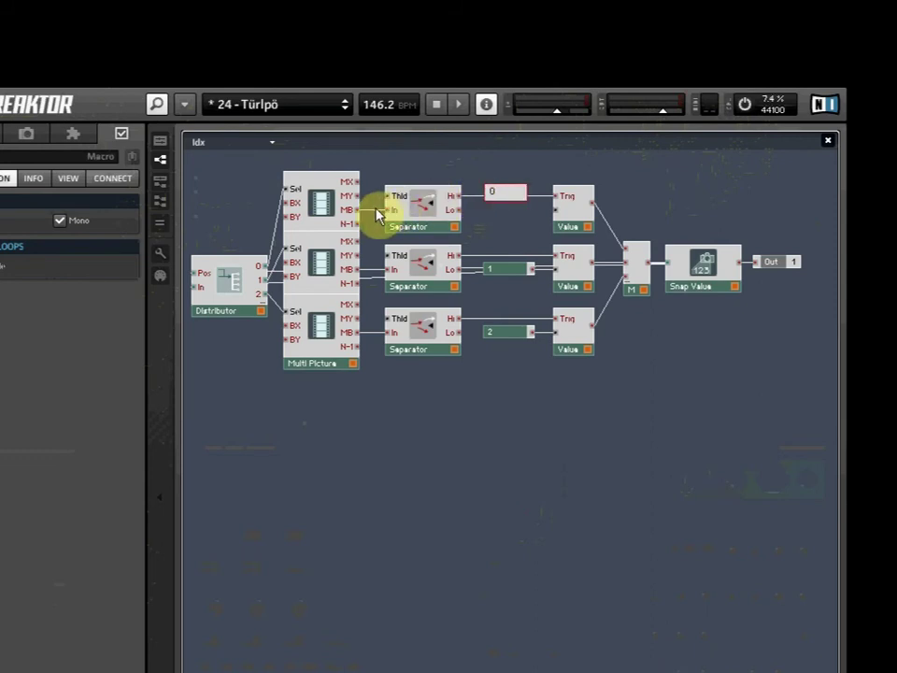
key(ctrl+z)
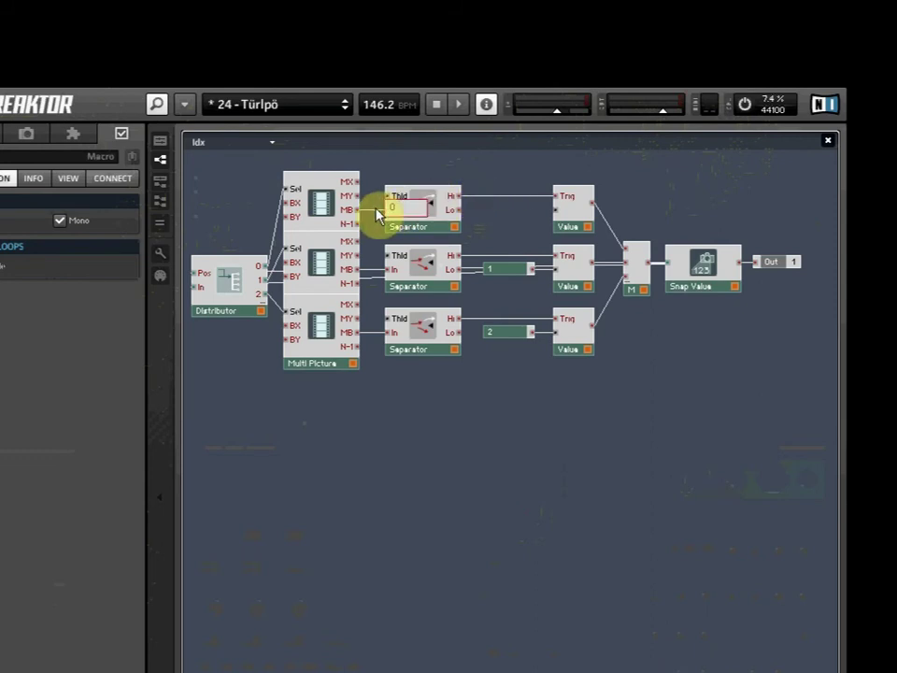
double_click(275, 245)
key(ctrl+z)
click(486, 104)
click(486, 107)
- Start and stop the clock, and set the tempo to 60 BPM
click(461, 105)
click(440, 105)
drag(411, 108, 390, 124)
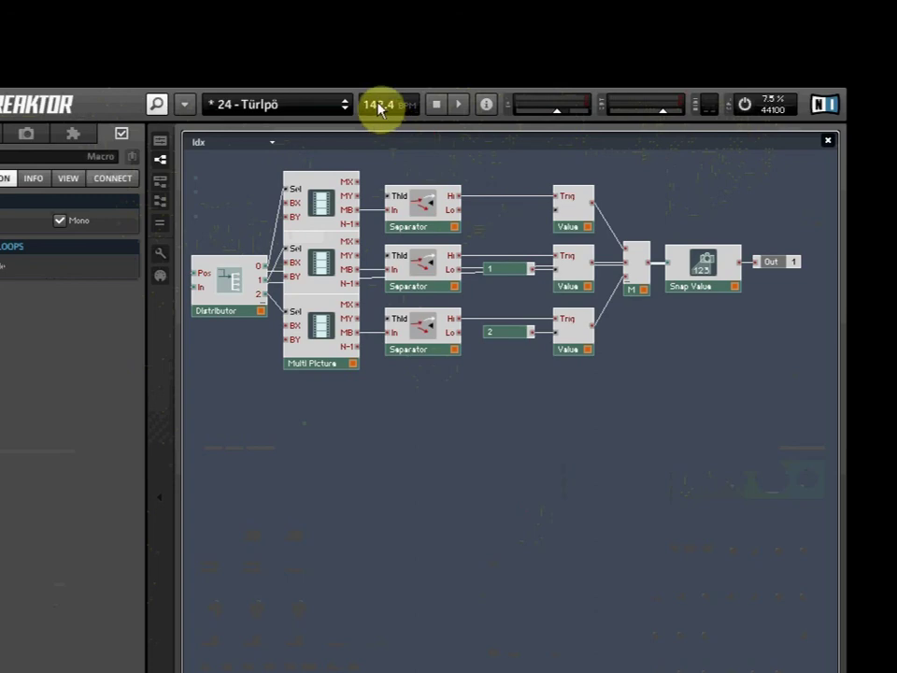
double_click(379, 105)
text(60)
key(Return)
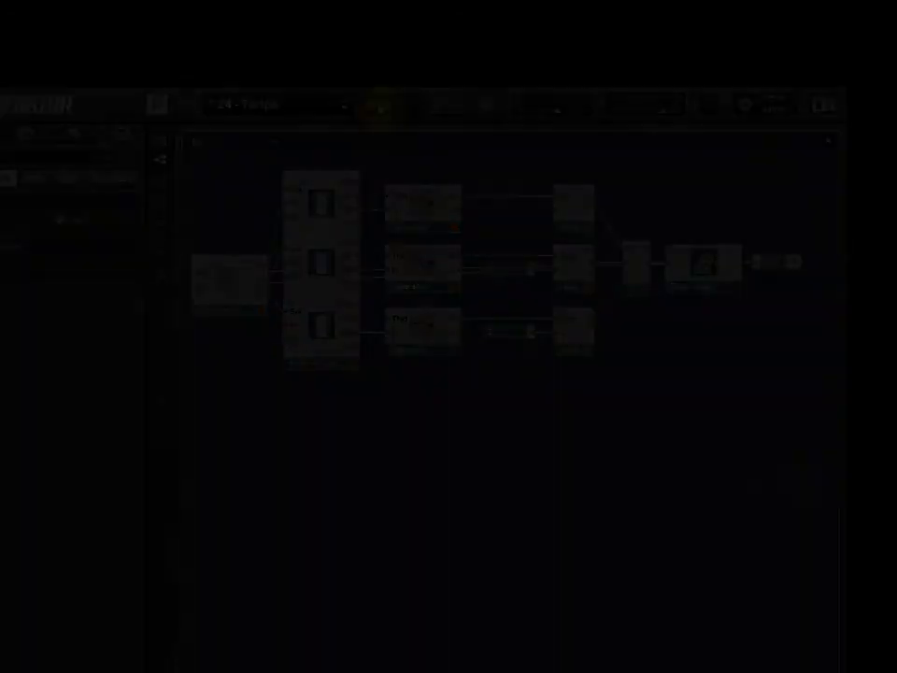